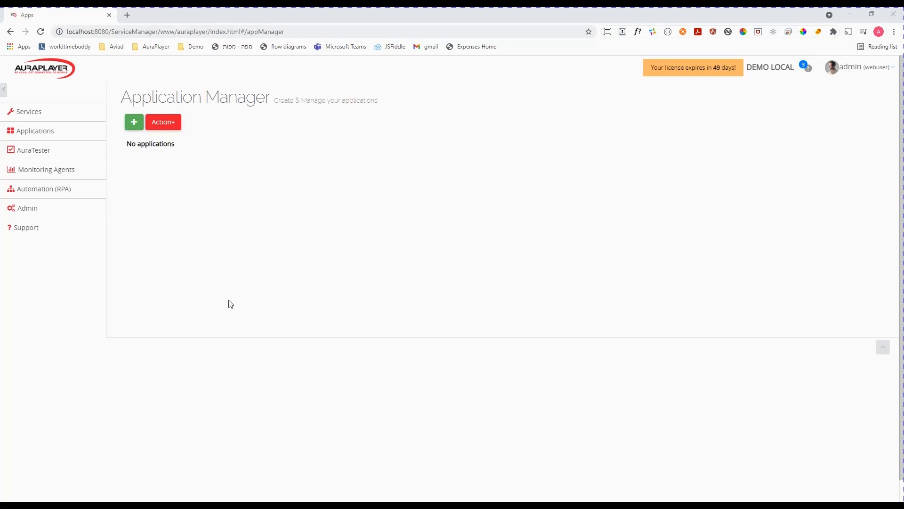
Check the available services, then start a new application in the Application Manager and name it DEMO_absences
left_click(29, 113)
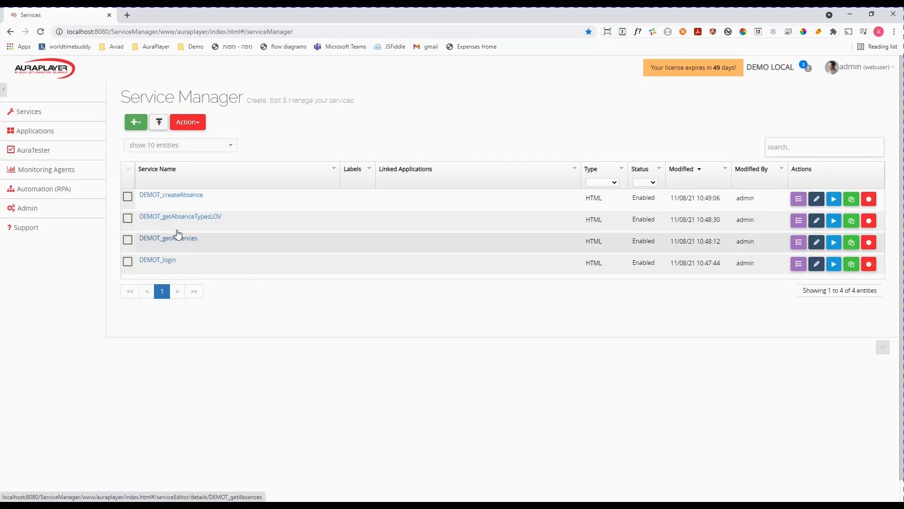
left_click(36, 132)
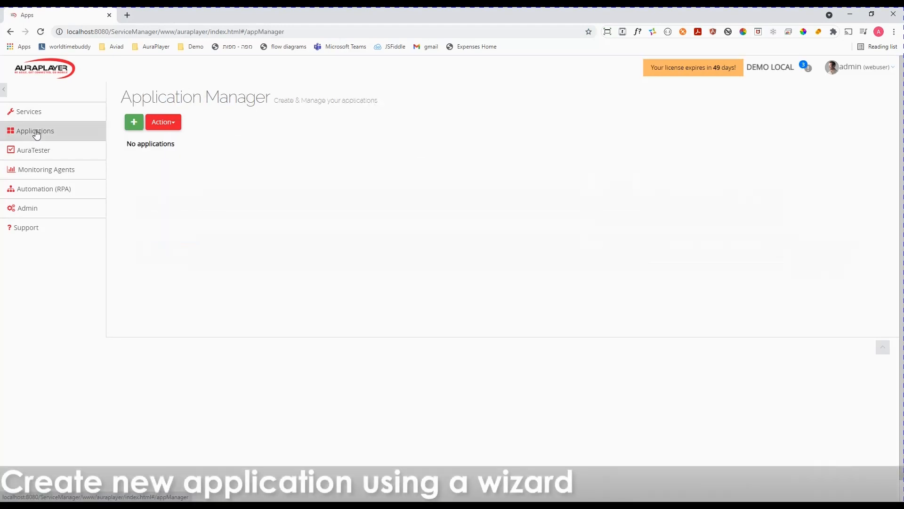
left_click(134, 123)
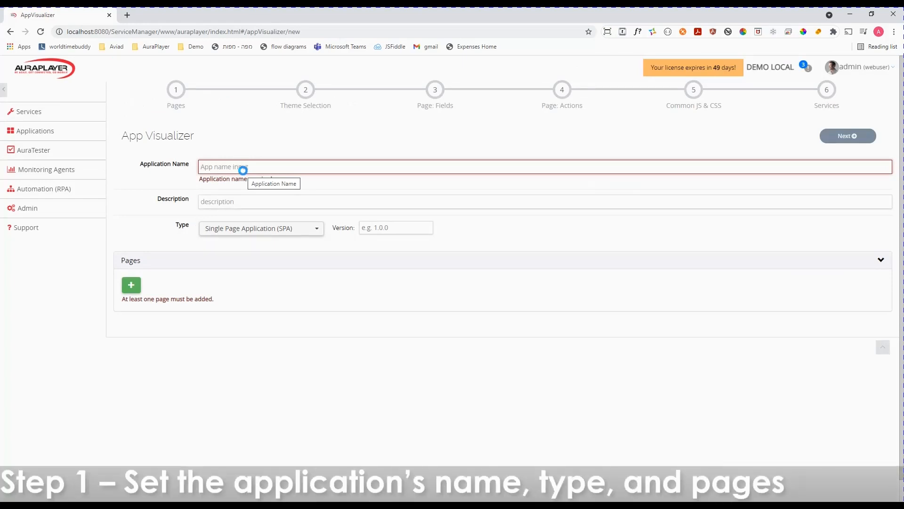
type("DEMO_")
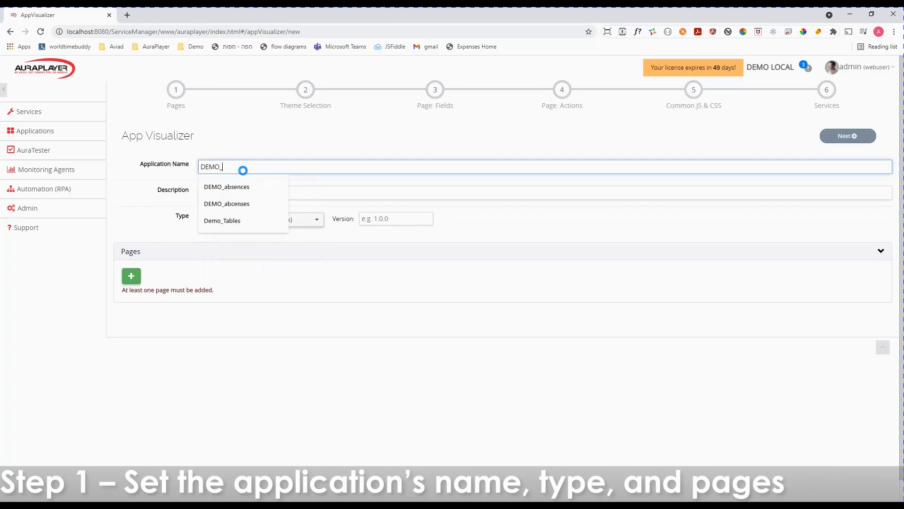
type("absences")
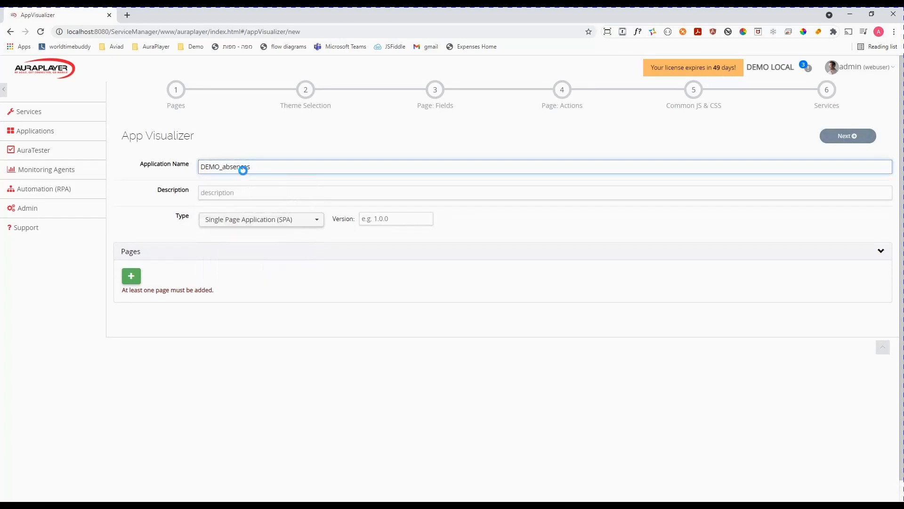
key("Tab")
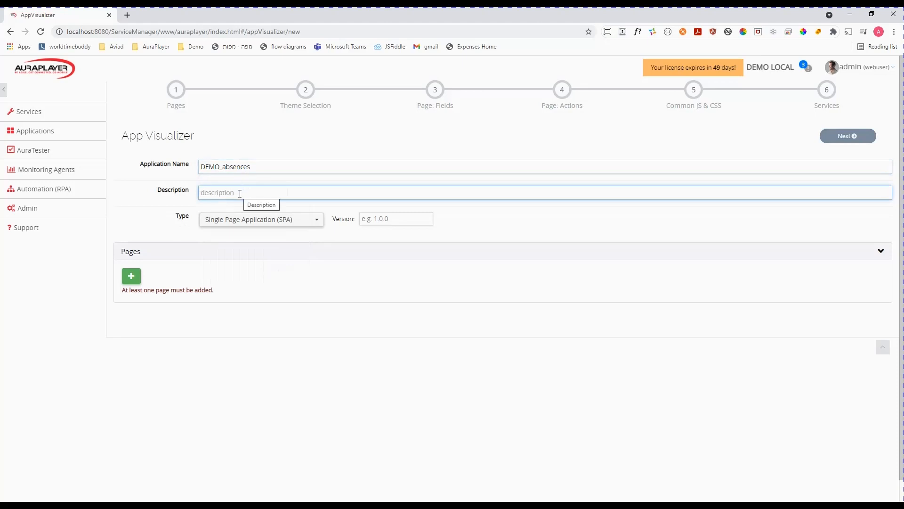
Keep the application type as Single Page Application (SPA) and set its version to 1.0.1
left_click(285, 223)
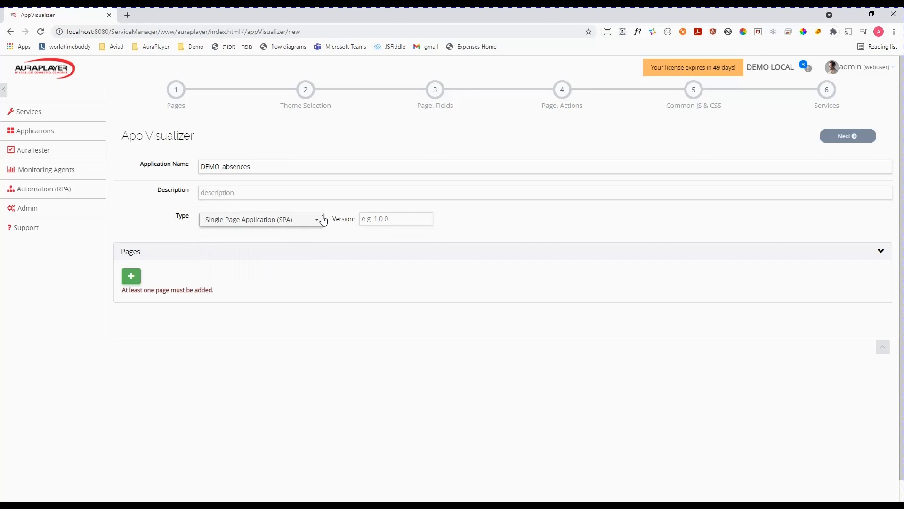
left_click(401, 220)
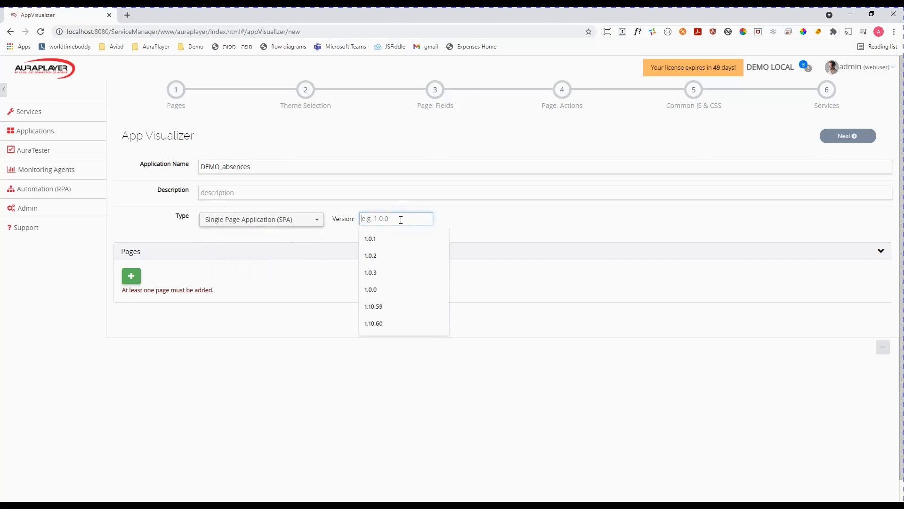
type("1.0.1")
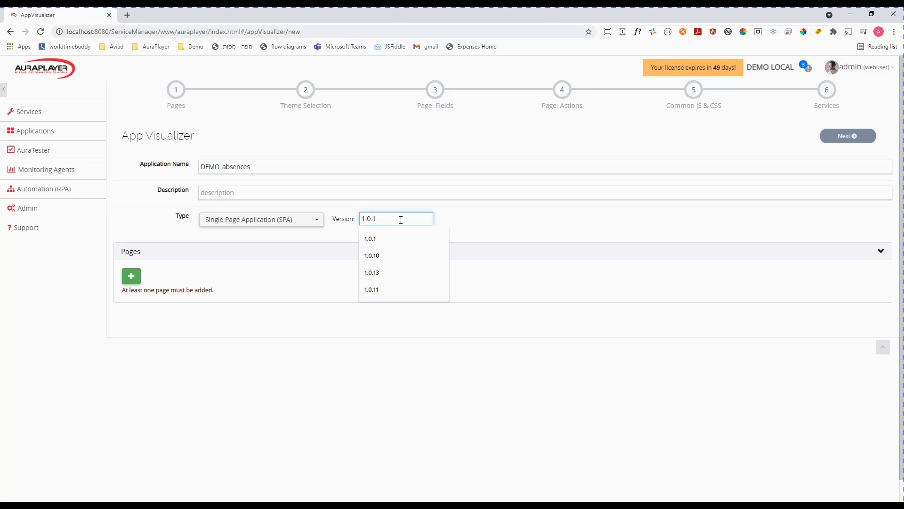
left_click(314, 239)
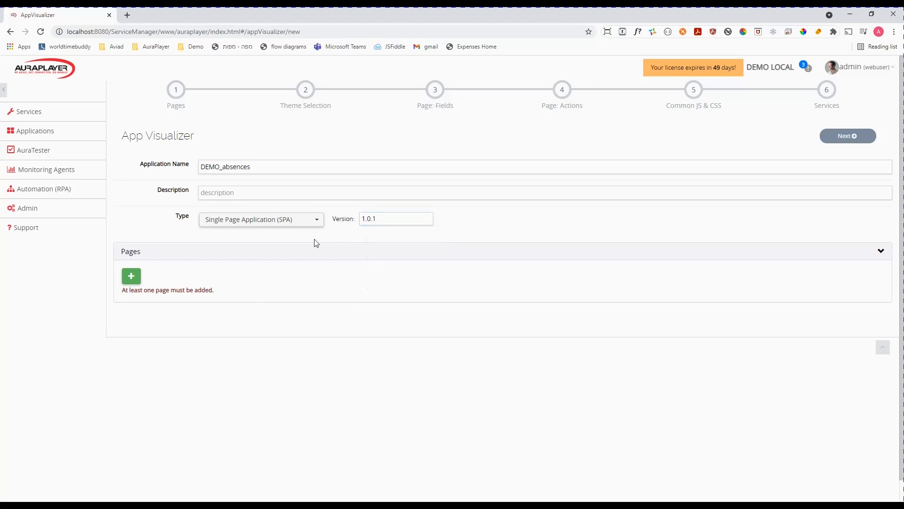
Add a page named Login to the application
left_click(132, 277)
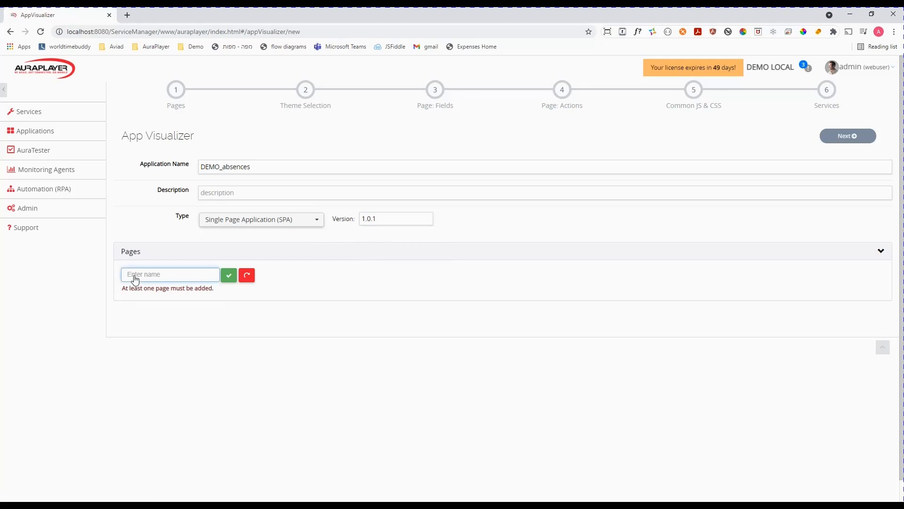
type("LOgin")
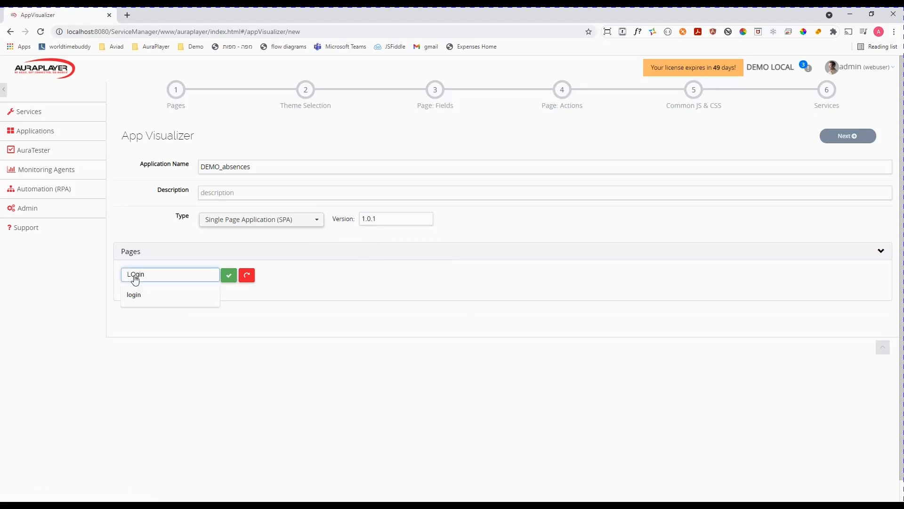
key("Left")
key("Left")
key("BackSpace")
type("o")
left_click(231, 274)
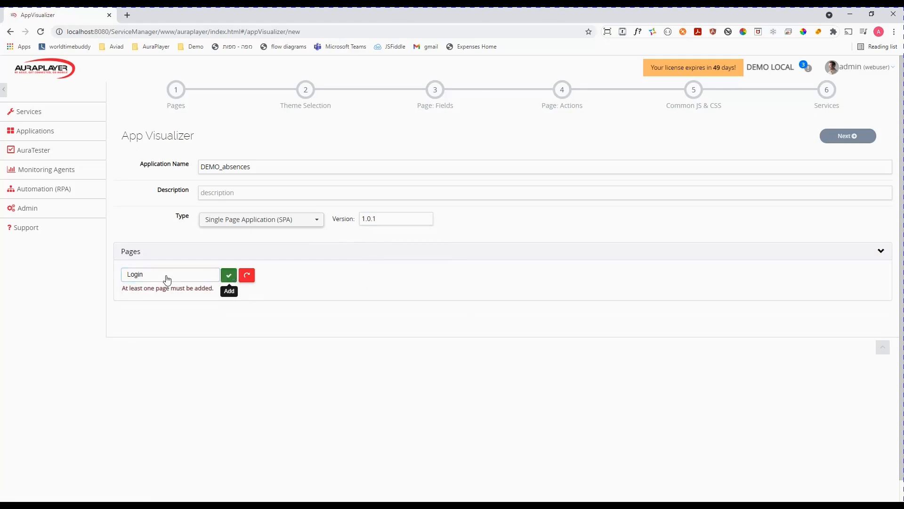
Add a second page named Absences and set Login.html as the application's login page
left_click(132, 276)
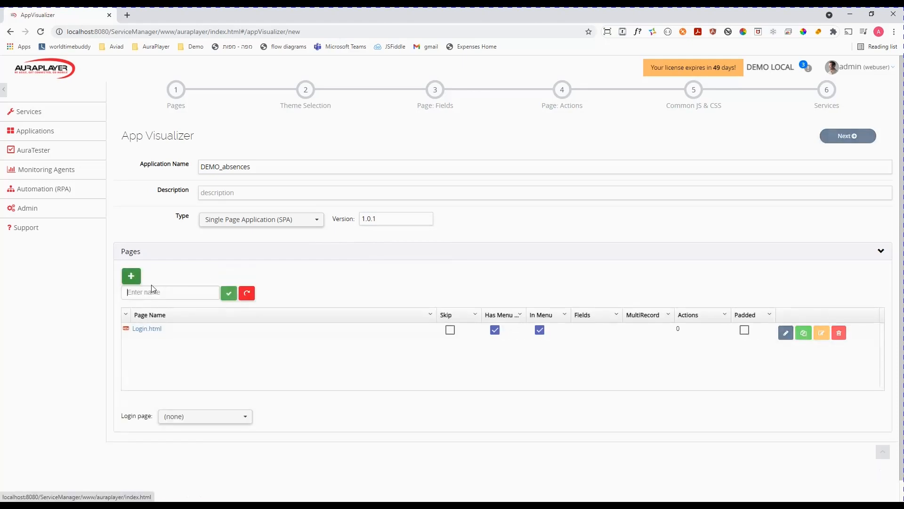
left_click(145, 274)
type("Absences")
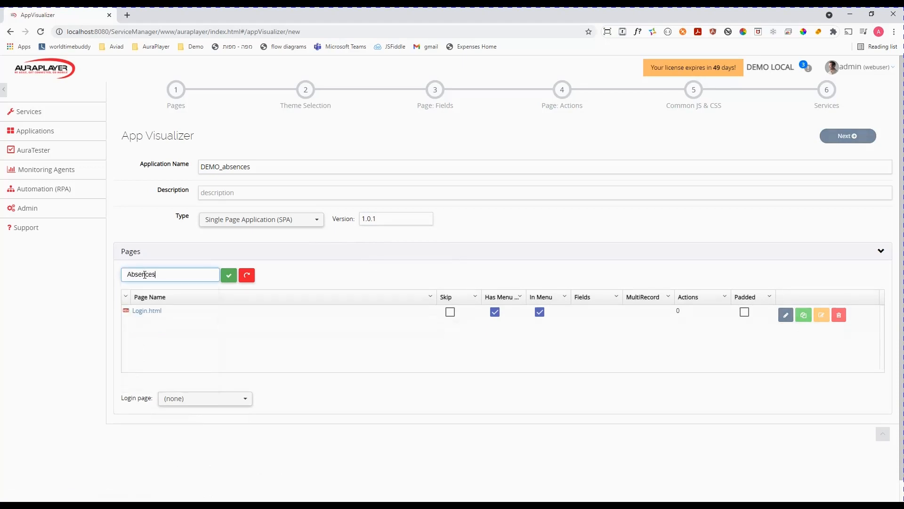
left_click(229, 278)
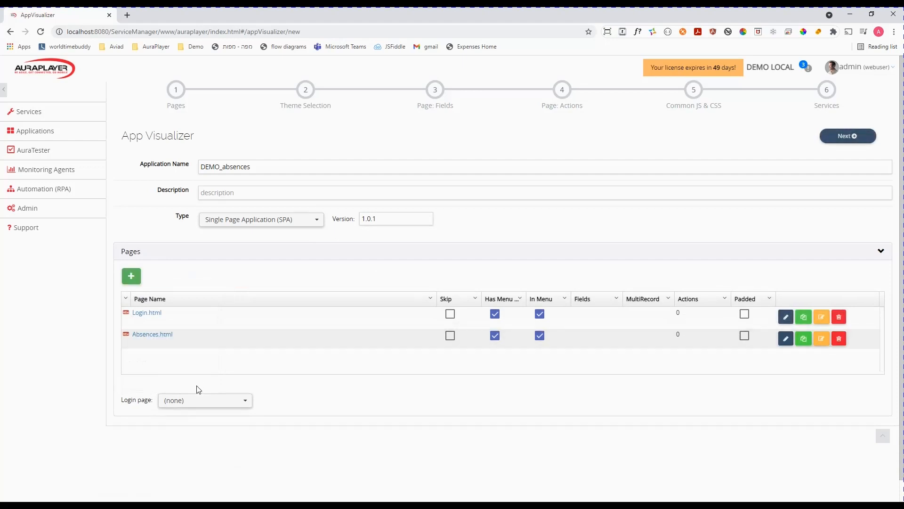
left_click(224, 404)
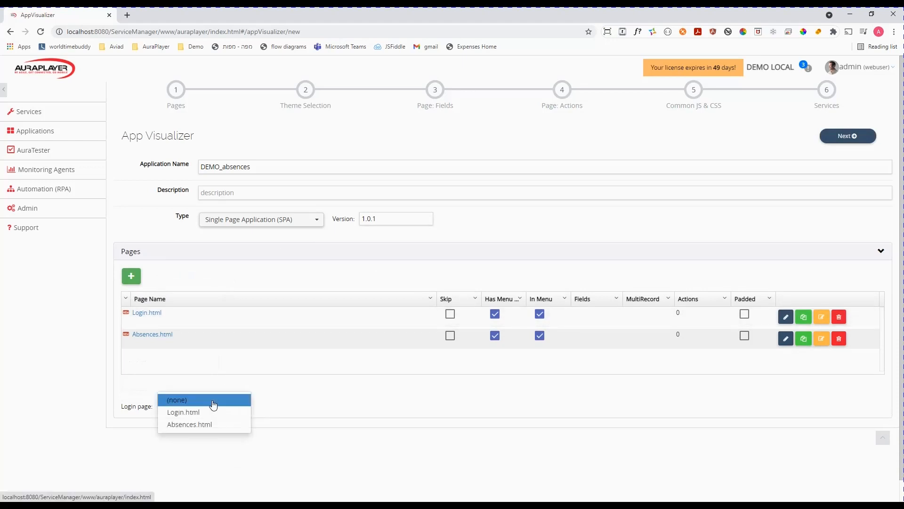
left_click(188, 412)
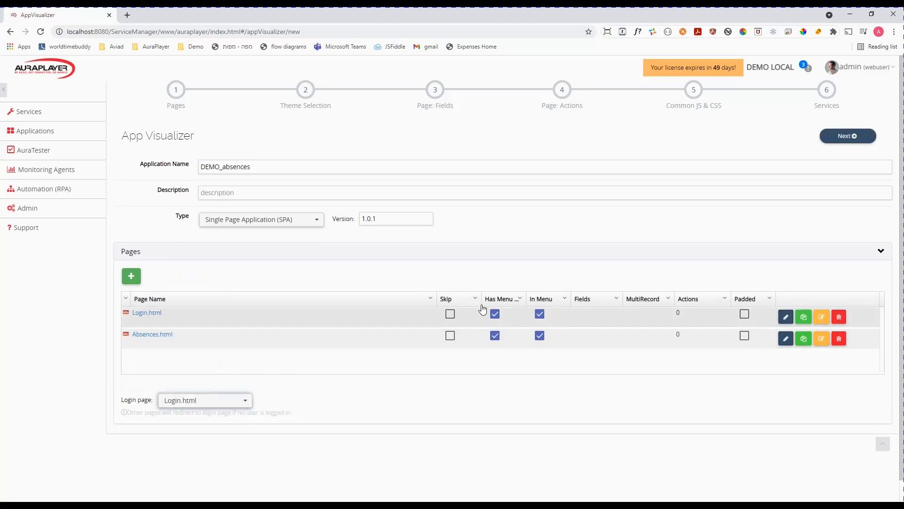
For Login.html, turn off Has Menu and In Menu and turn on Padded, adjusting the page table's column widths for readability
left_click_drag(434, 299, 247, 299)
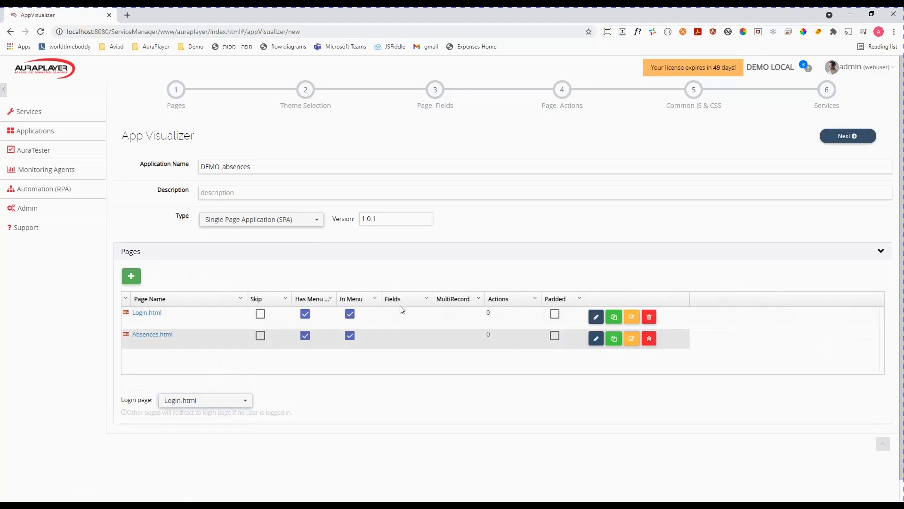
left_click_drag(337, 298, 460, 297)
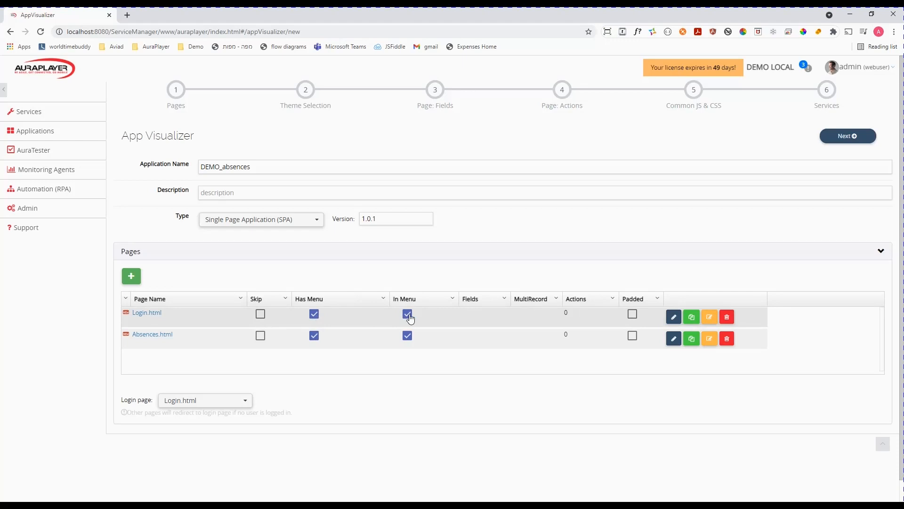
left_click(314, 316)
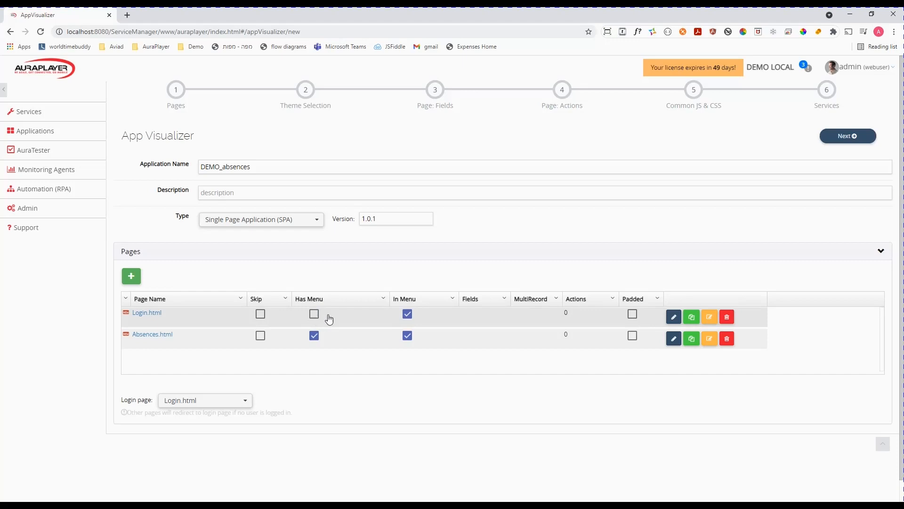
left_click(407, 315)
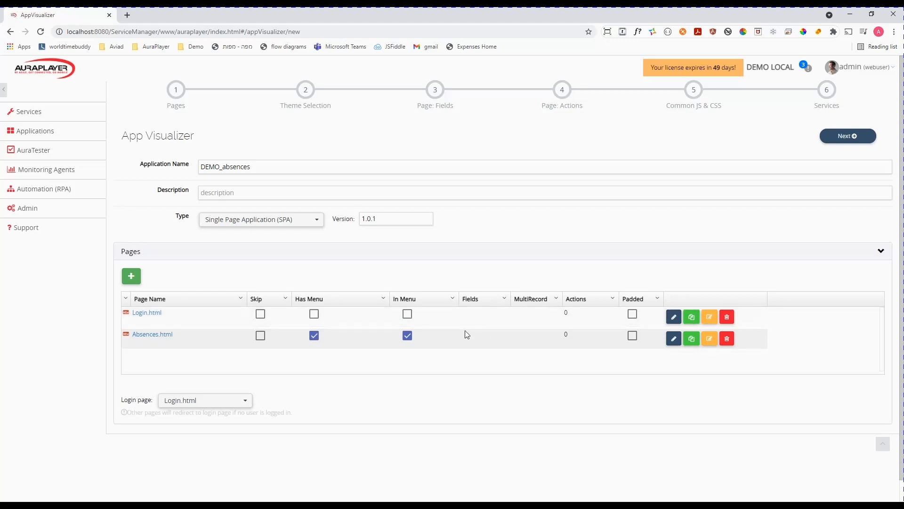
left_click(633, 315)
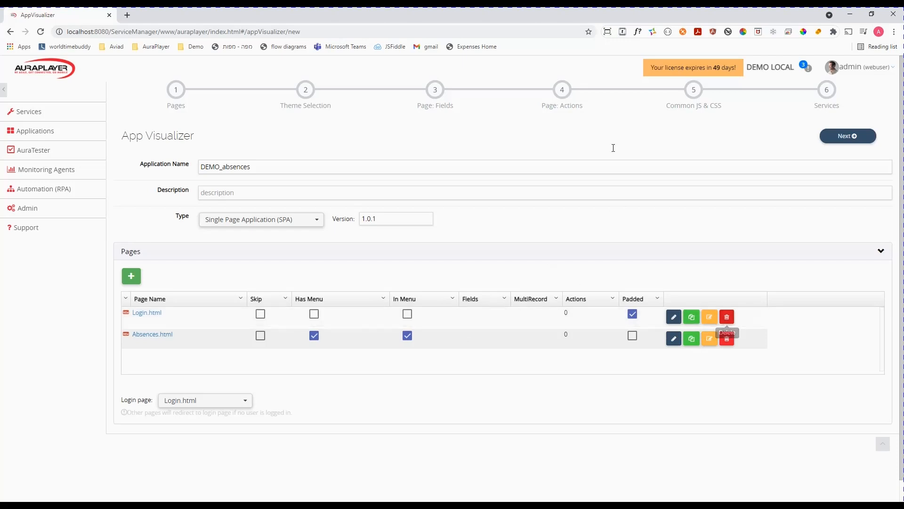
Continue past theme selection to the page fields stage, keeping Login.html selected and its title as Login
left_click(854, 142)
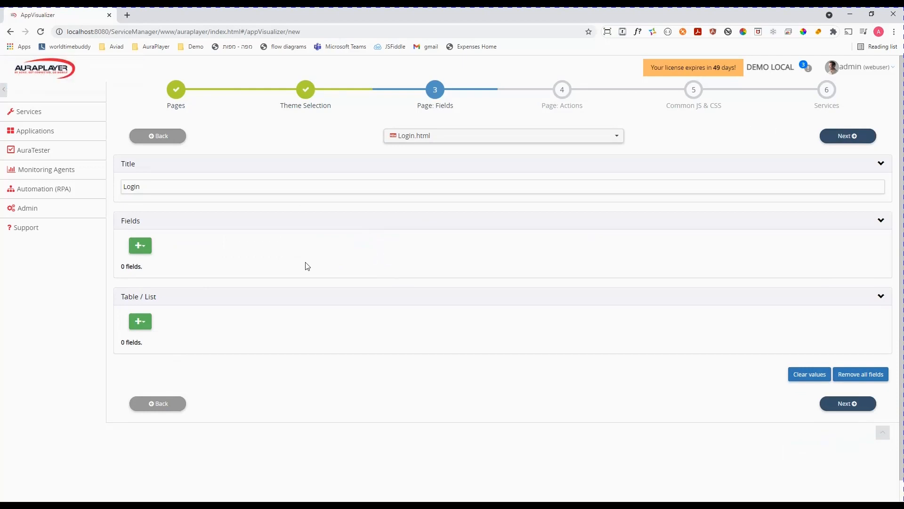
left_click(454, 141)
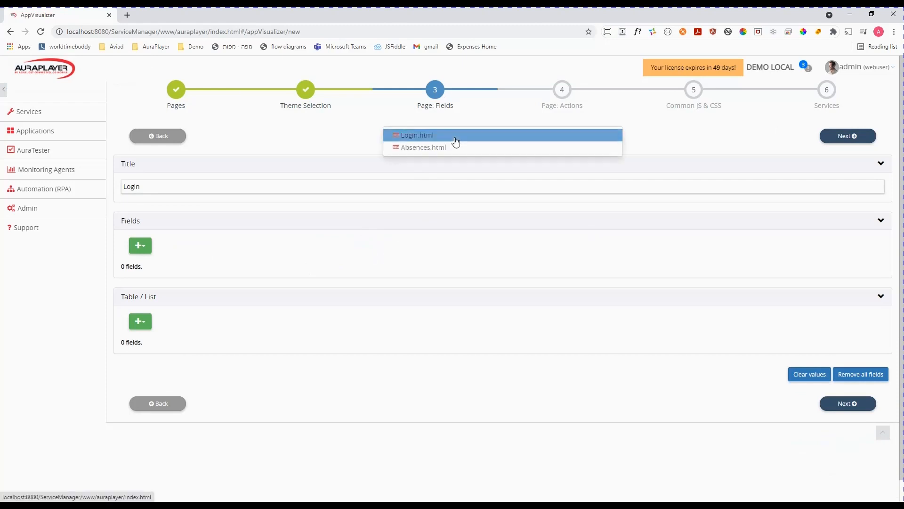
left_click(414, 135)
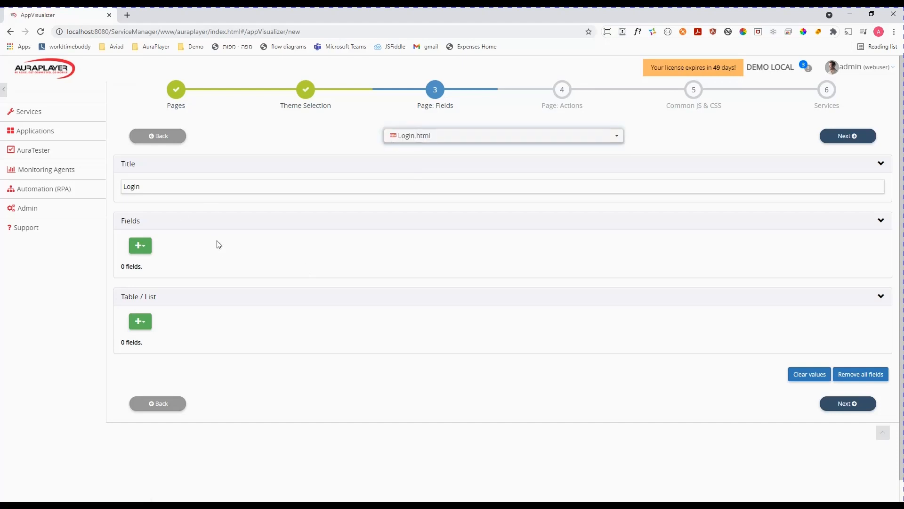
double_click(164, 187)
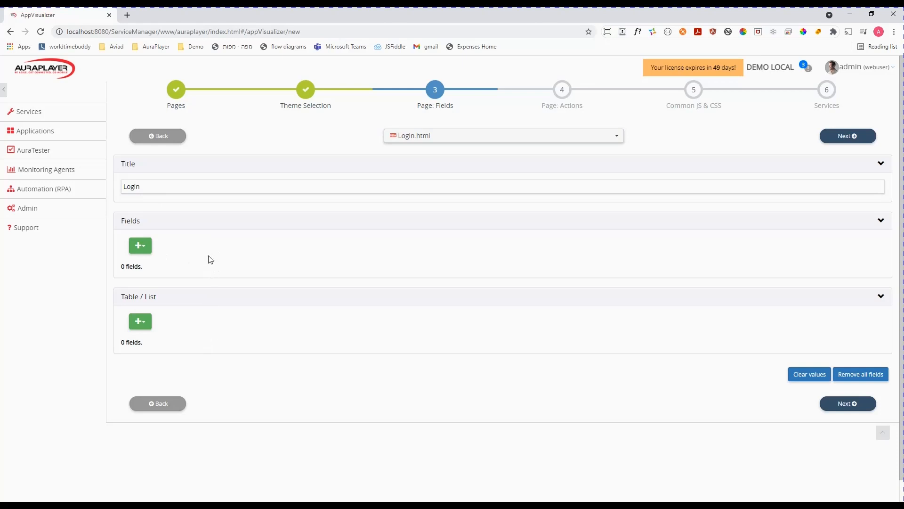
Add all input parameters of the DEMOT_login service as fields on the Login page
left_click(143, 249)
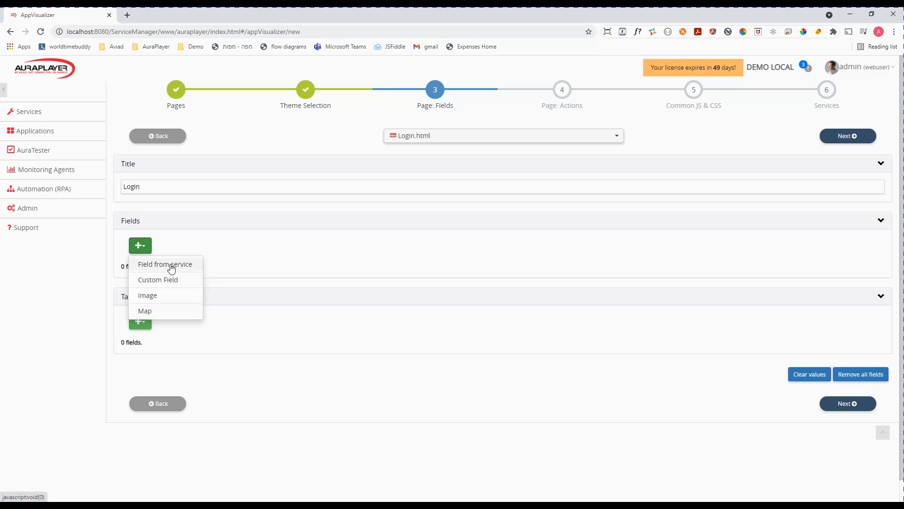
left_click(172, 269)
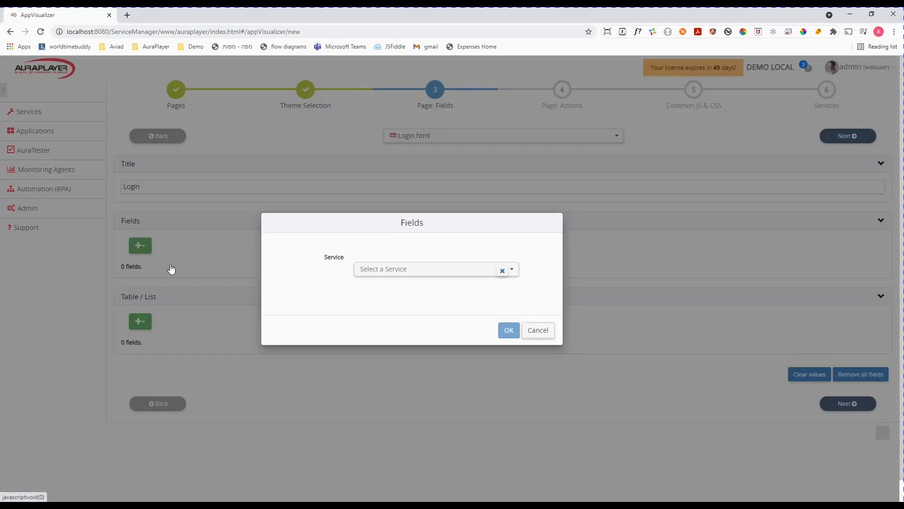
left_click(422, 275)
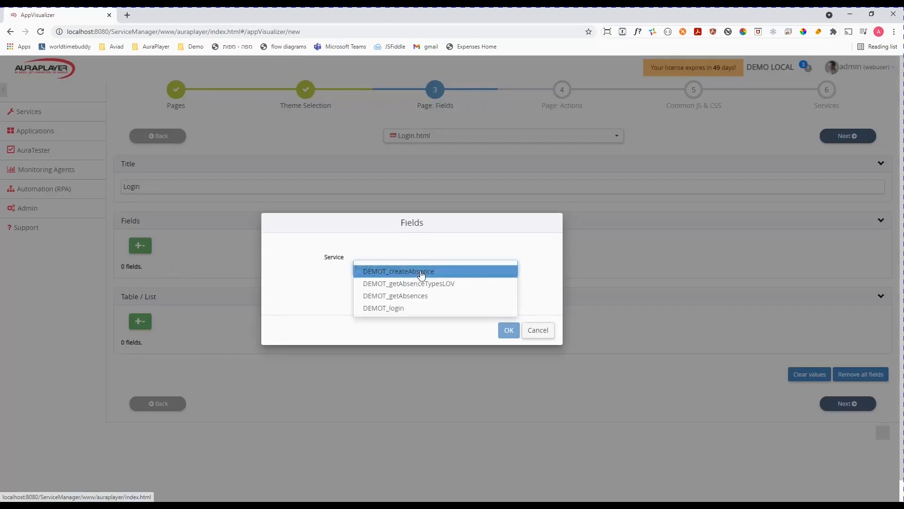
left_click(398, 311)
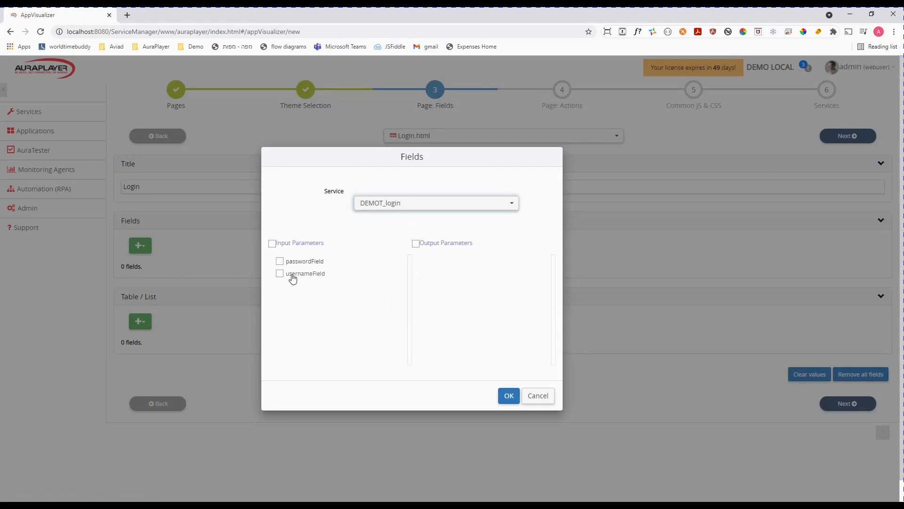
left_click(273, 244)
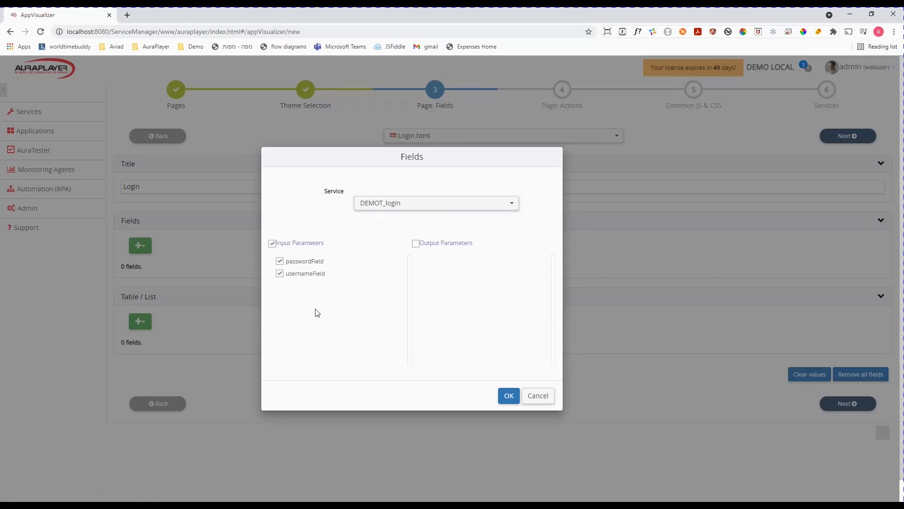
left_click(509, 395)
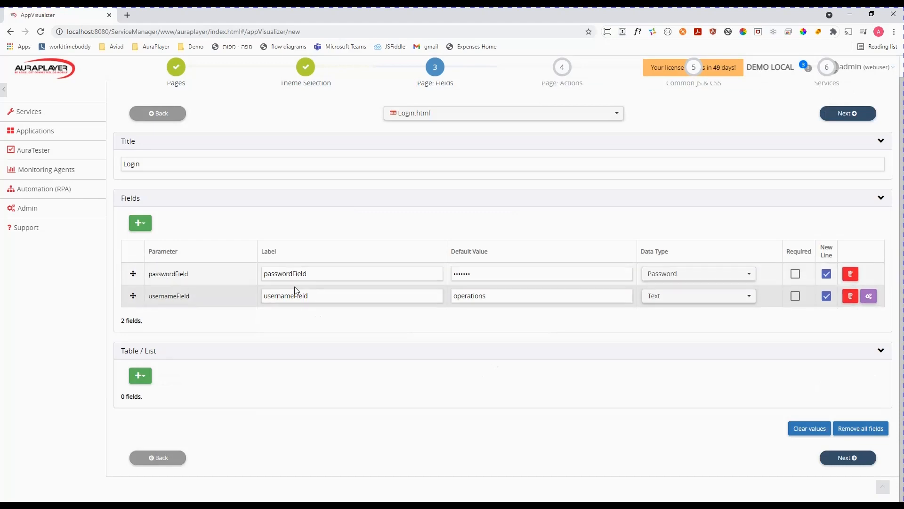
Move the usernameField row above passwordField and shorten its label to username
left_click(322, 274)
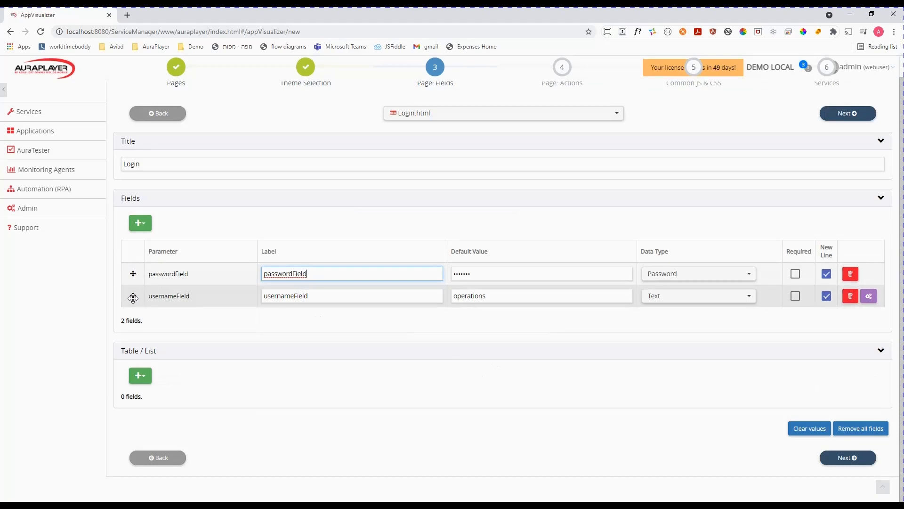
left_click_drag(133, 298, 133, 273)
left_click(329, 273)
key("BackSpace")
key("BackSpace")
key("BackSpace")
key("BackSpace")
key("BackSpace")
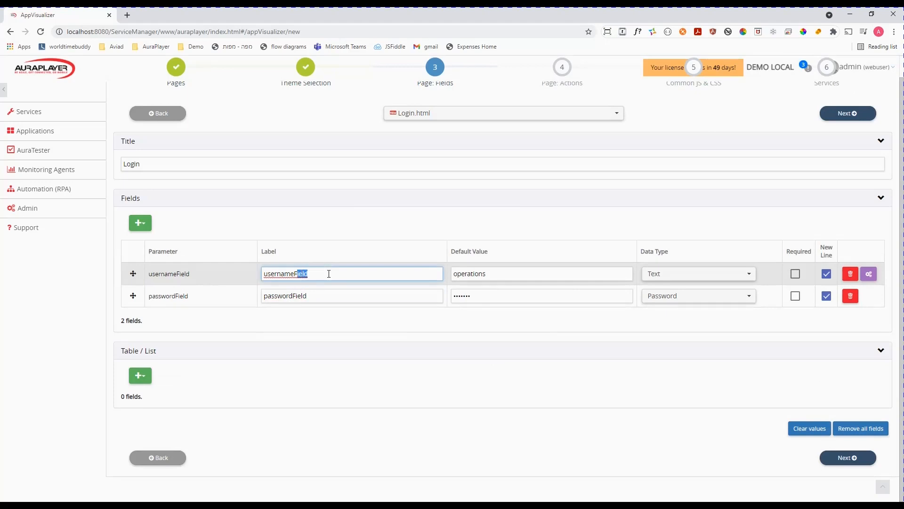
Shorten the label of the passwordField row to password
left_click(343, 294)
key("shift+Left")
key("shift+Left")
key("shift+Left")
key("shift+Left")
key("shift+Left")
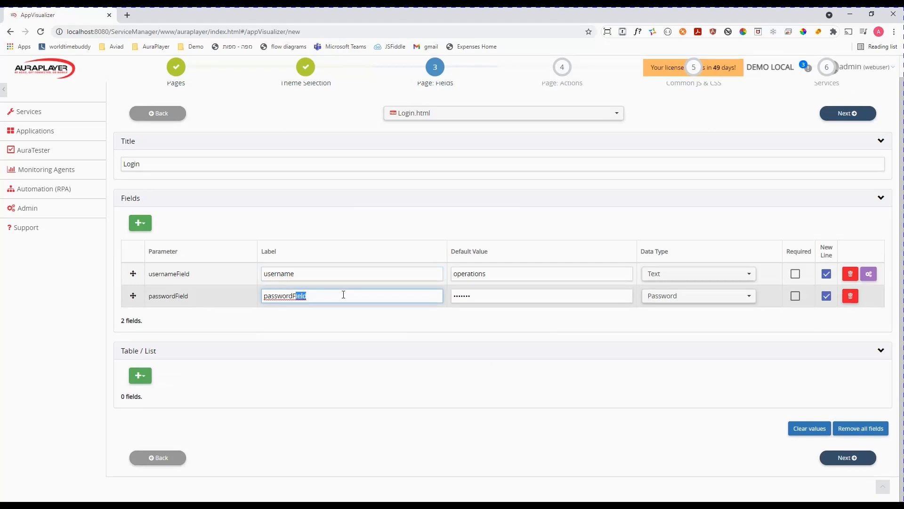
key("BackSpace")
Clear the default values of both the username and password fields
left_click(497, 272)
key("ctrl+a")
key("BackSpace")
left_click(484, 293)
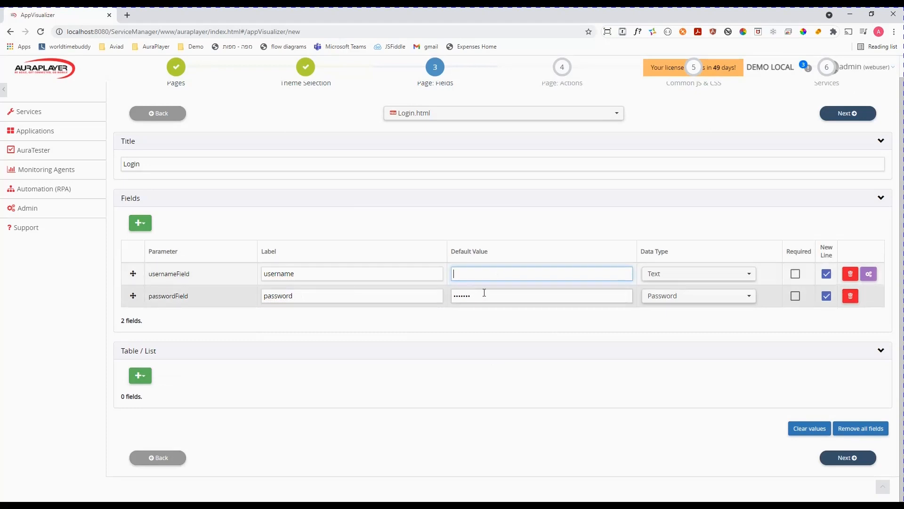
key("ctrl+a")
key("BackSpace")
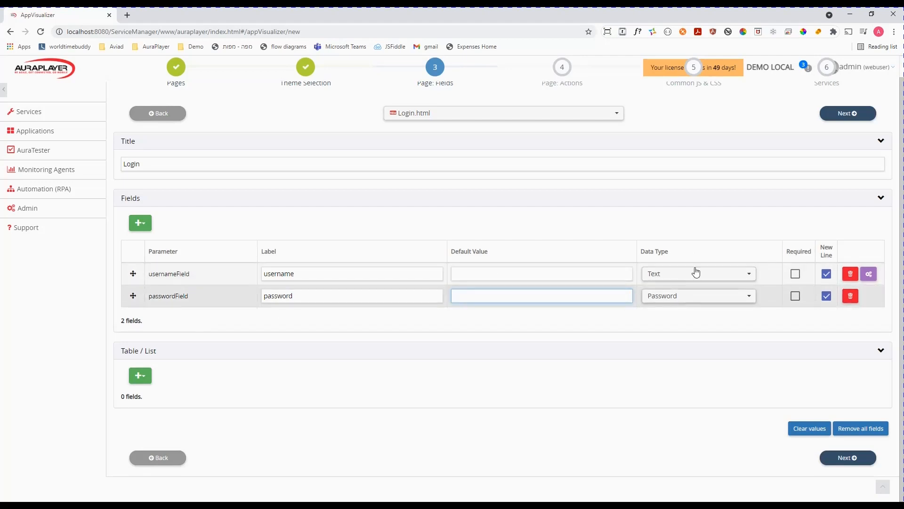
Choose Text as the data type of usernameField and mark both login fields as required
left_click(696, 277)
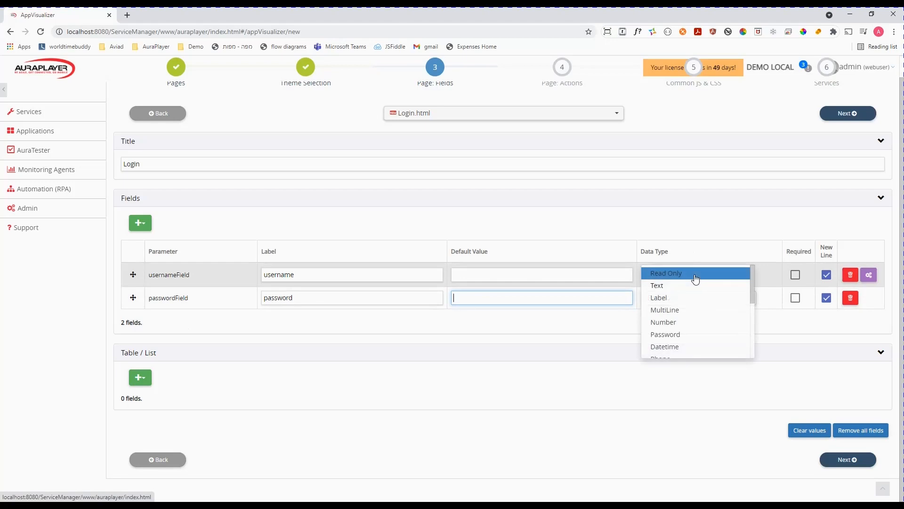
mouse_move(751, 290)
left_mouse_down()
mouse_move(754, 349)
mouse_move(752, 300)
left_mouse_up()
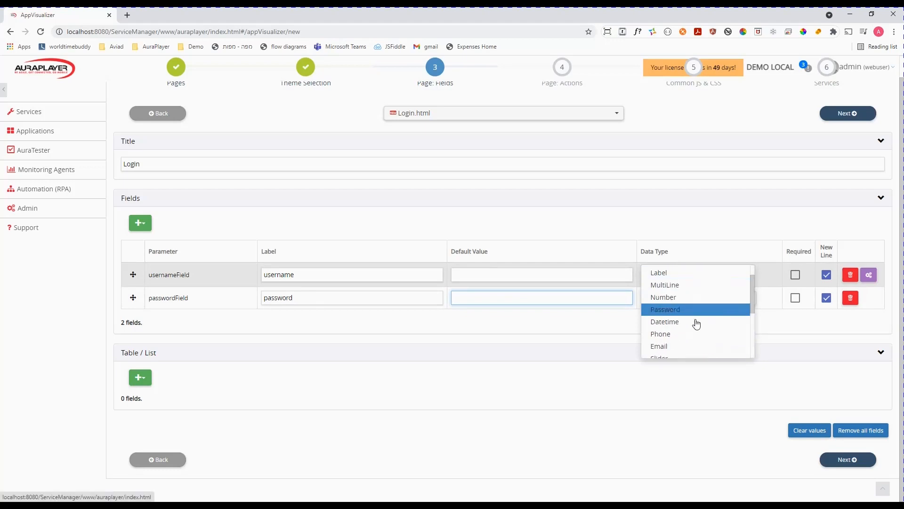
scroll(683, 329, "down", 2)
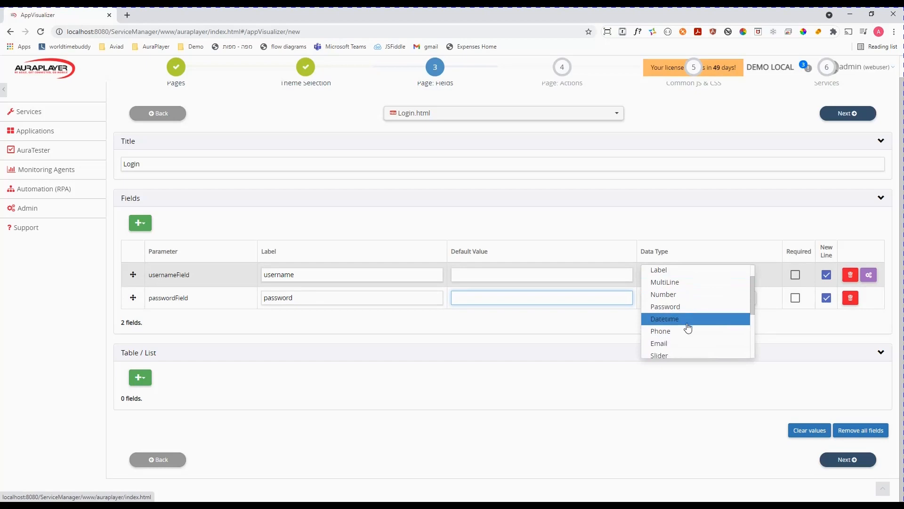
scroll(688, 320, "up", 5)
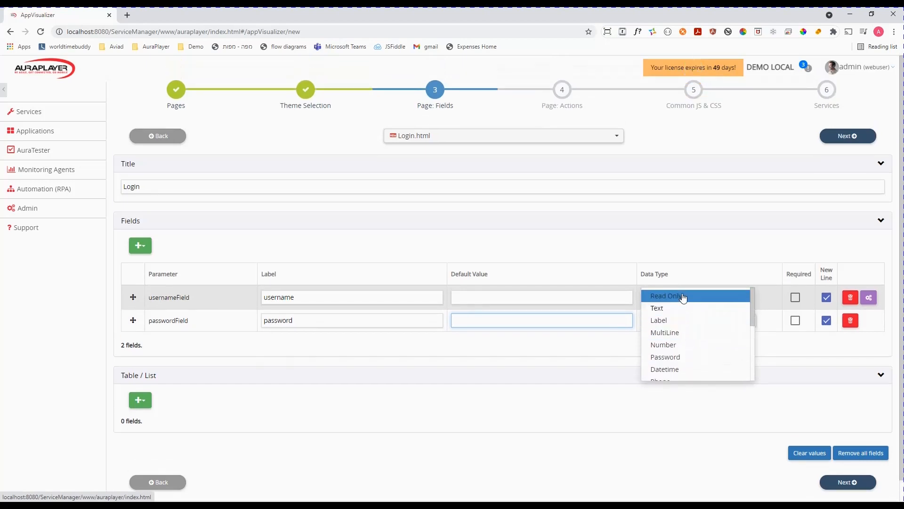
left_click(666, 308)
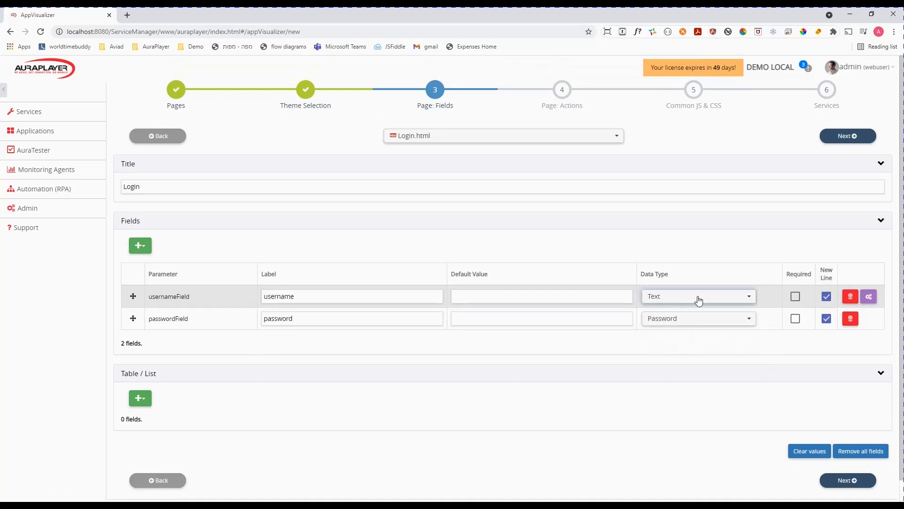
left_click(795, 296)
left_click(796, 319)
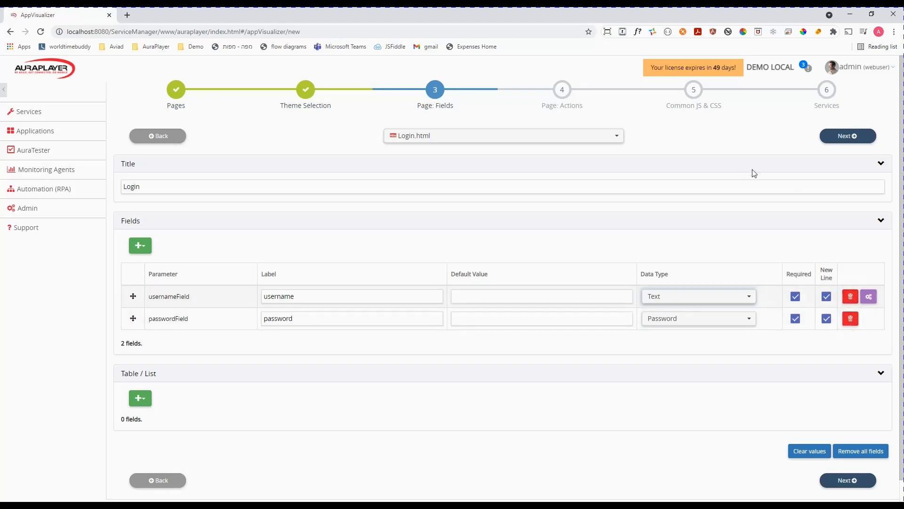
Continue to the page actions stage and start a new onButtonClick() action with the button title Login
left_click(842, 141)
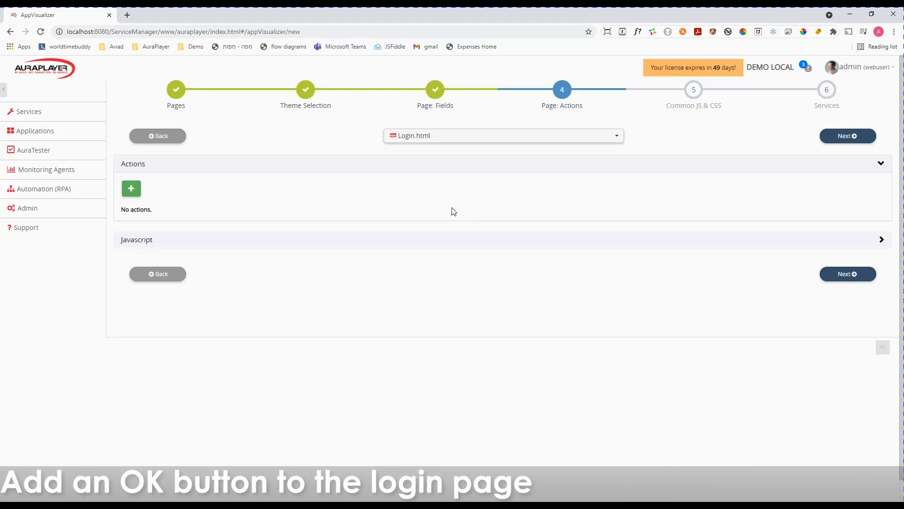
left_click(131, 191)
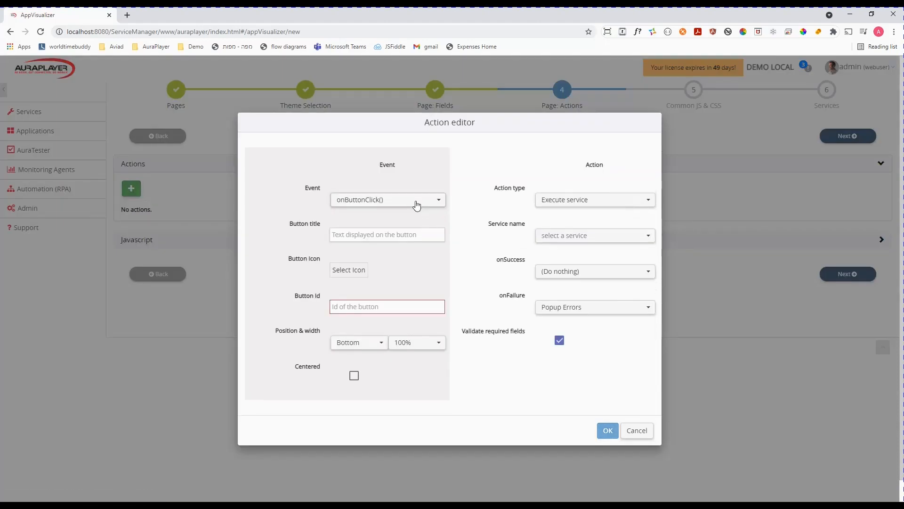
left_click(416, 205)
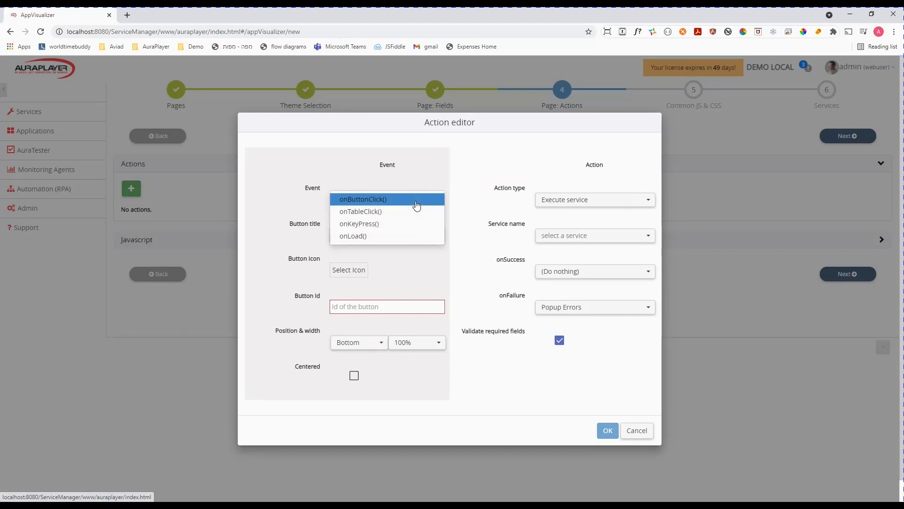
left_click(357, 205)
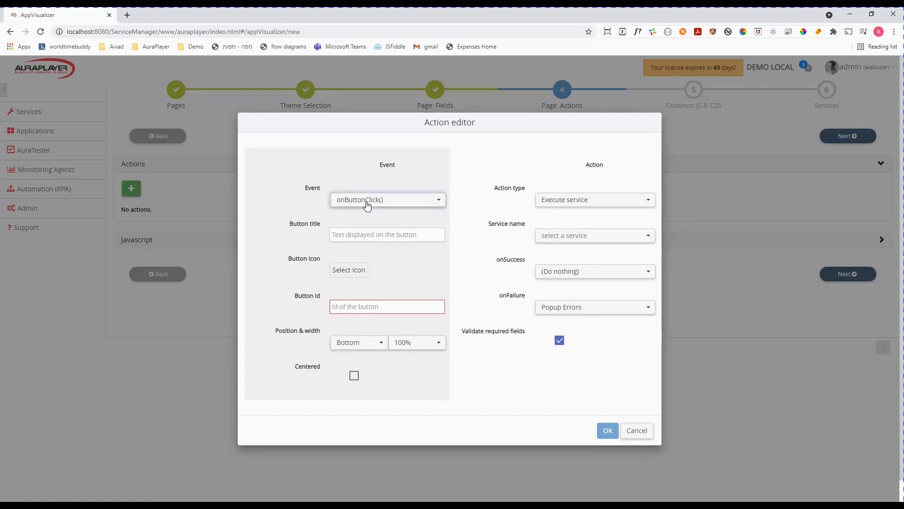
left_click(370, 234)
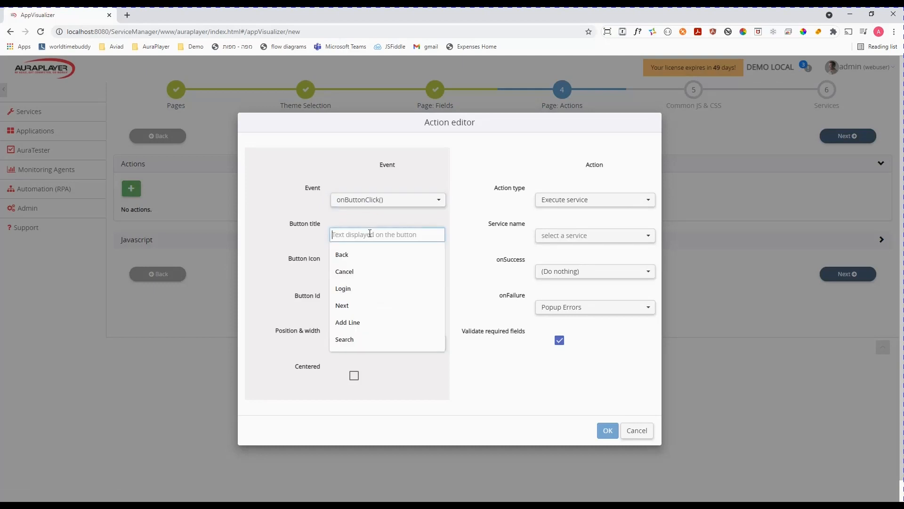
type("Login")
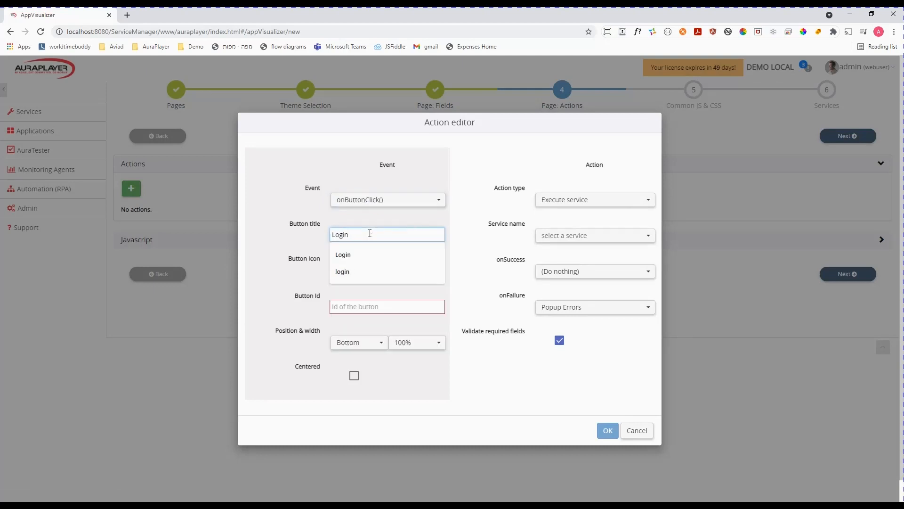
left_click(351, 271)
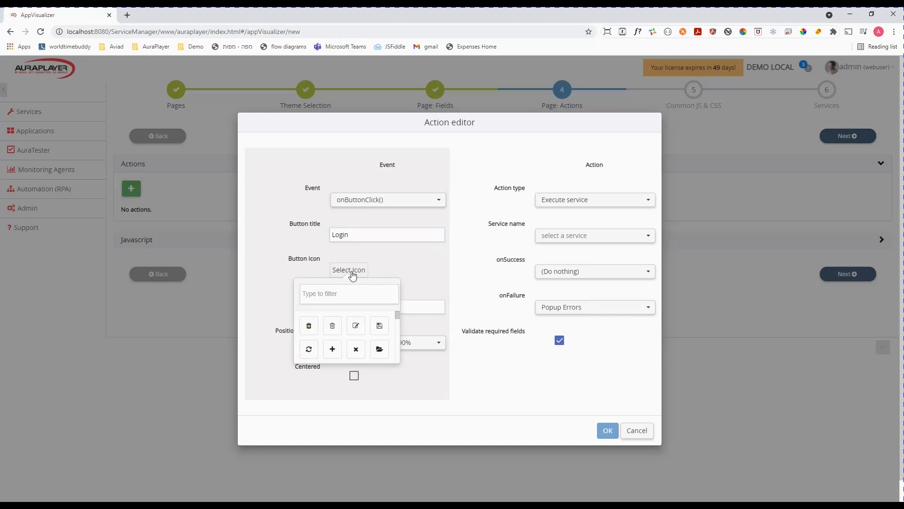
scroll(397, 313, "down", 5)
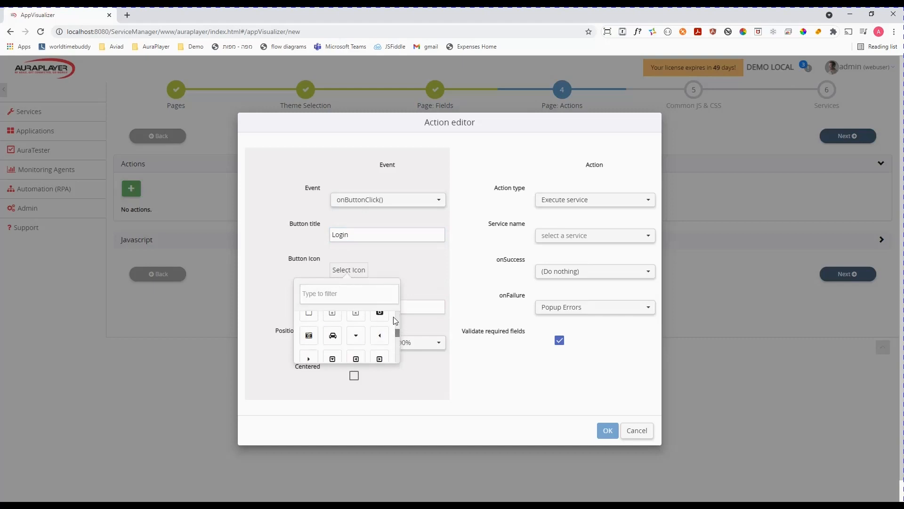
left_click(387, 270)
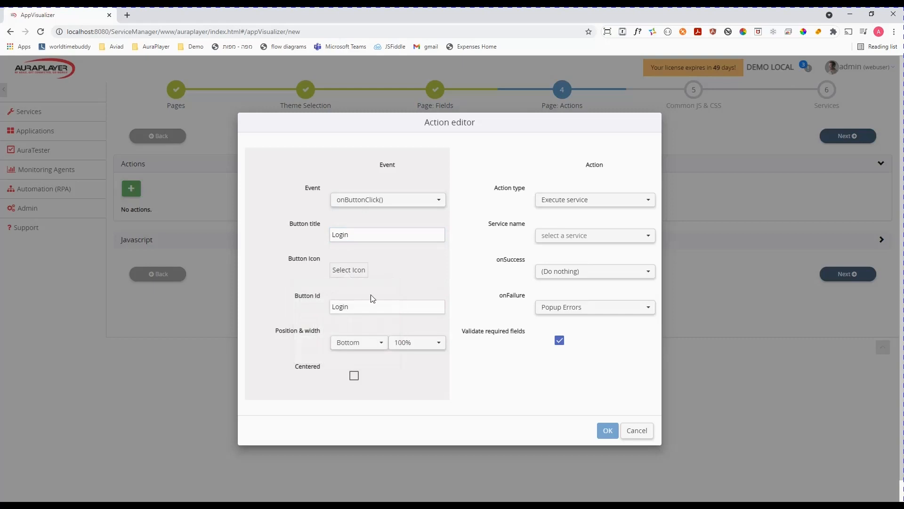
double_click(363, 306)
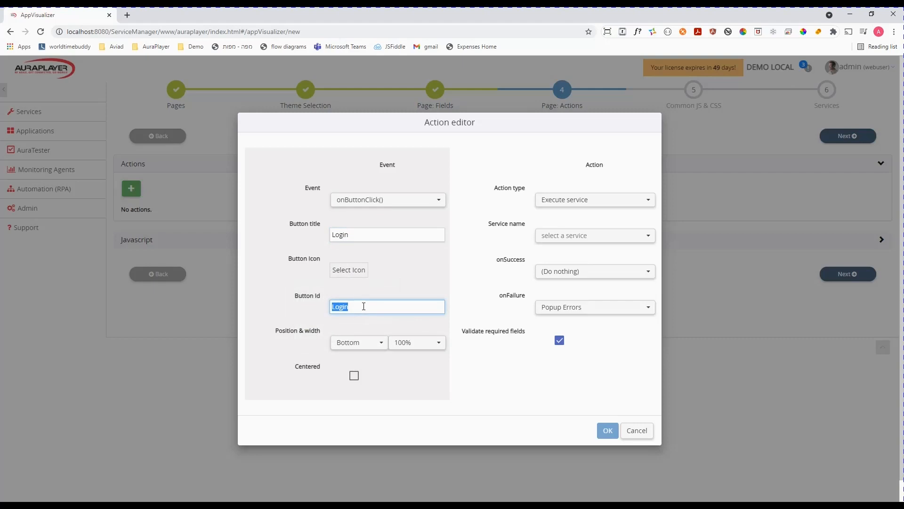
left_click(306, 352)
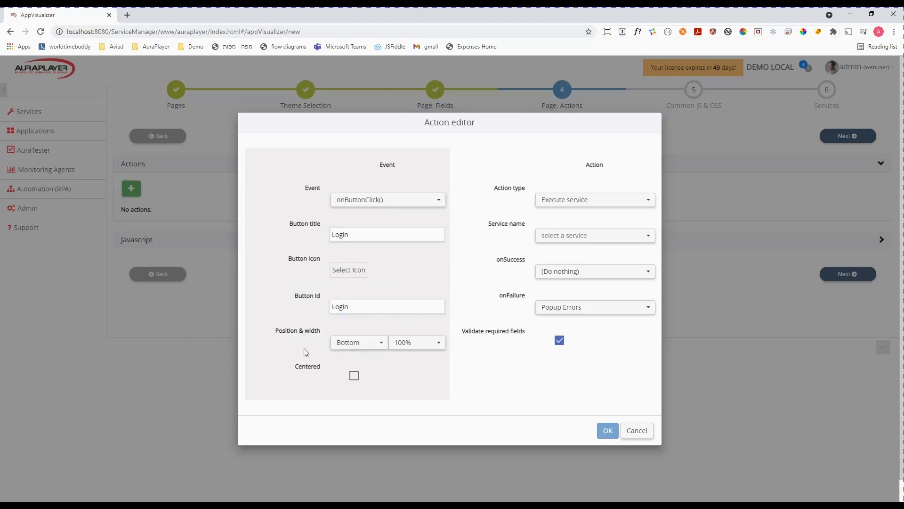
Place the Login button at the bottom of the page with 50% width and make it centered
left_click(375, 348)
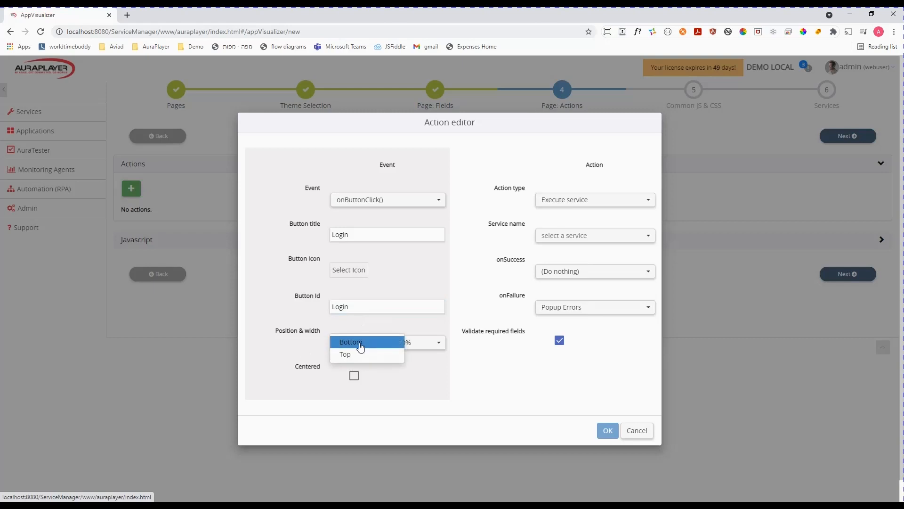
left_click(361, 347)
left_click(439, 347)
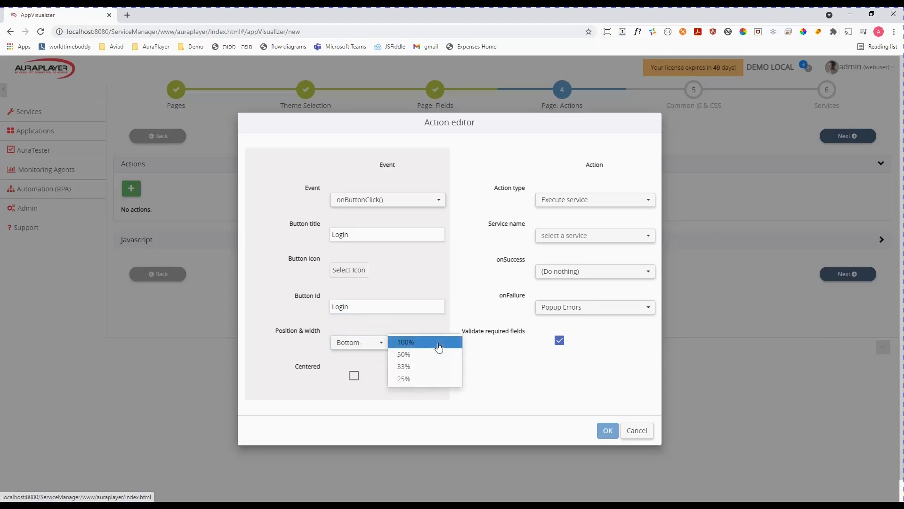
left_click(406, 357)
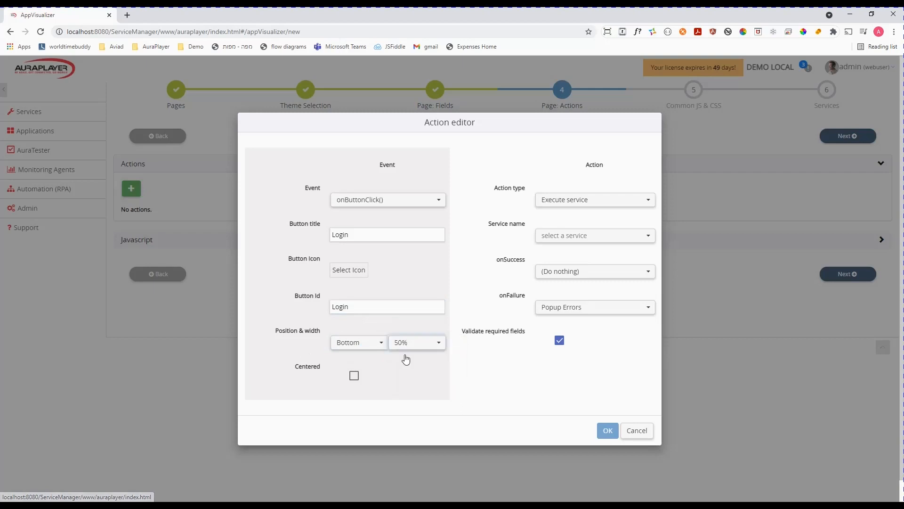
left_click(354, 376)
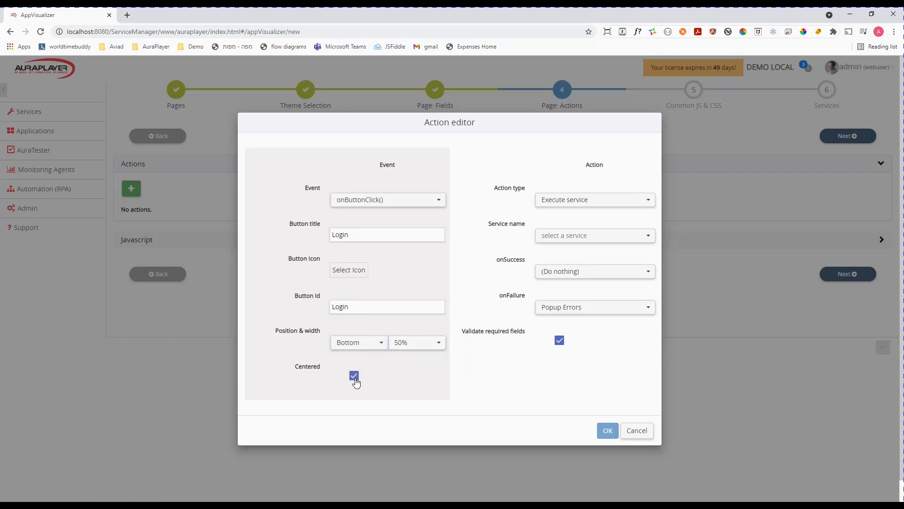
Make the Login button's action execute the DEMOT_login service
left_click(583, 200)
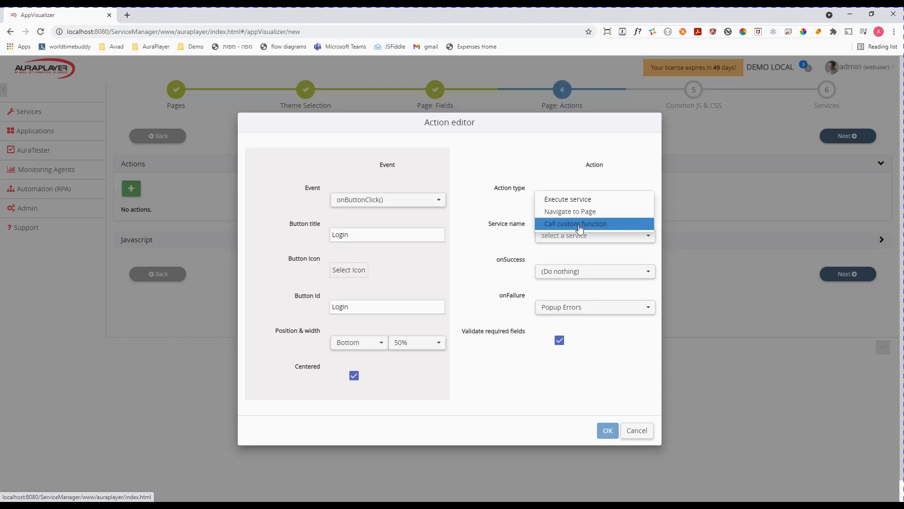
left_click(573, 204)
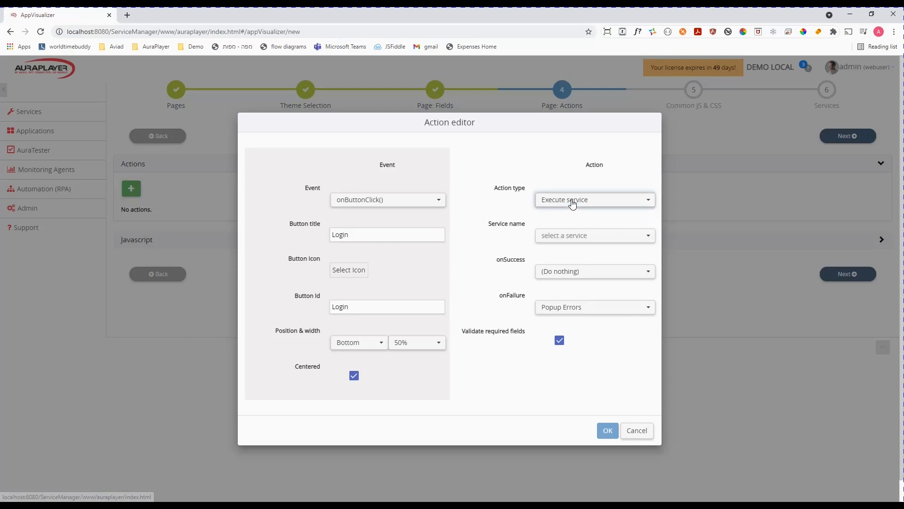
left_click(595, 240)
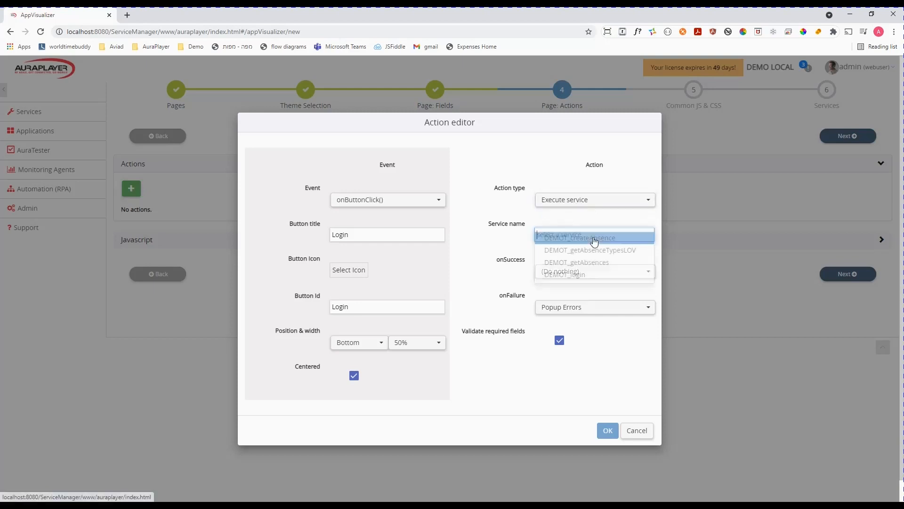
left_click(579, 278)
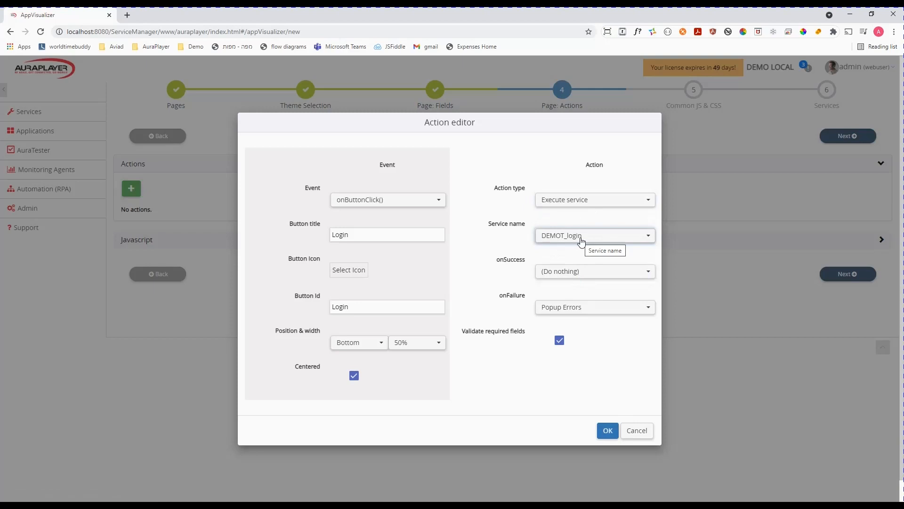
Set the action's onSuccess behaviour to Navigate to Page with Absences.html as the target page
left_click(571, 272)
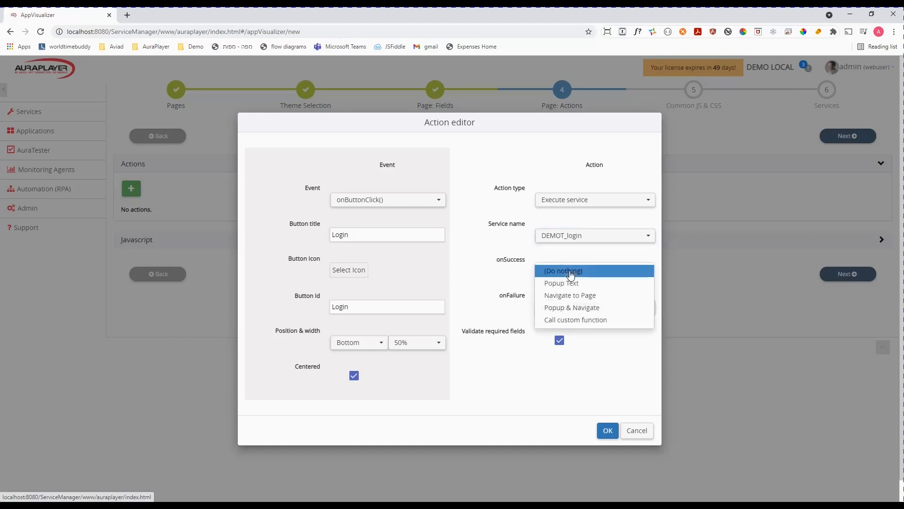
left_click(571, 302)
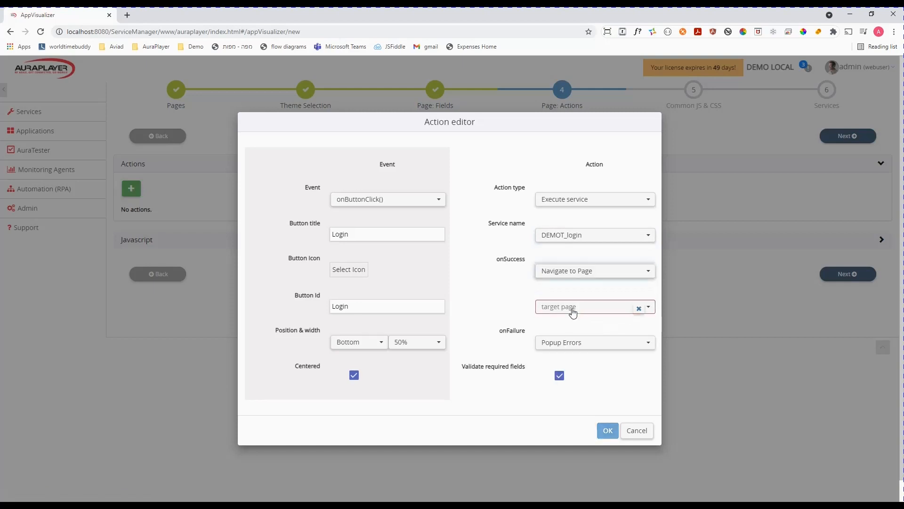
left_click(572, 311)
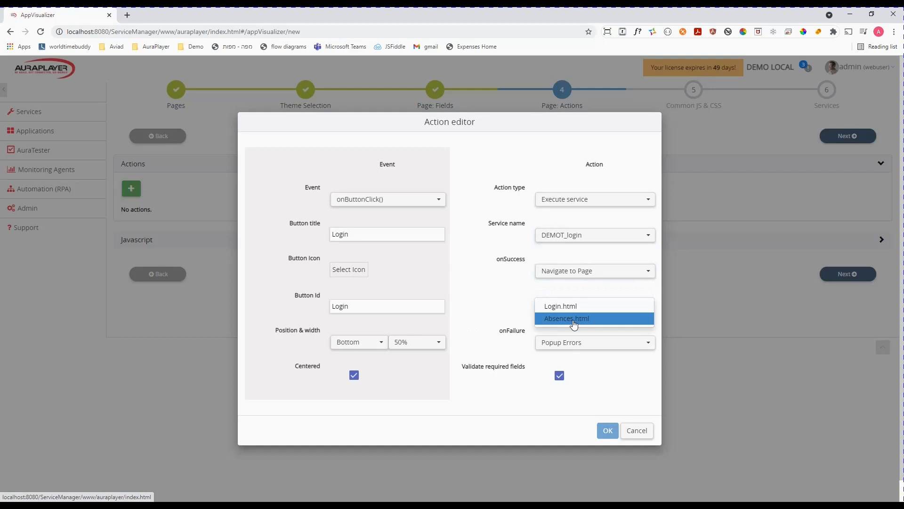
left_click(573, 319)
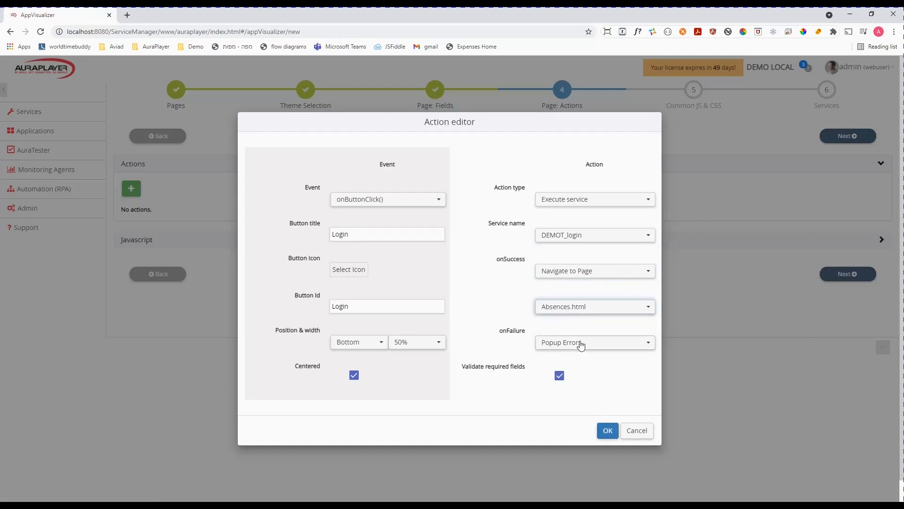
Set the Login action's onFailure behaviour to Popup Errors and save the action
left_click(577, 346)
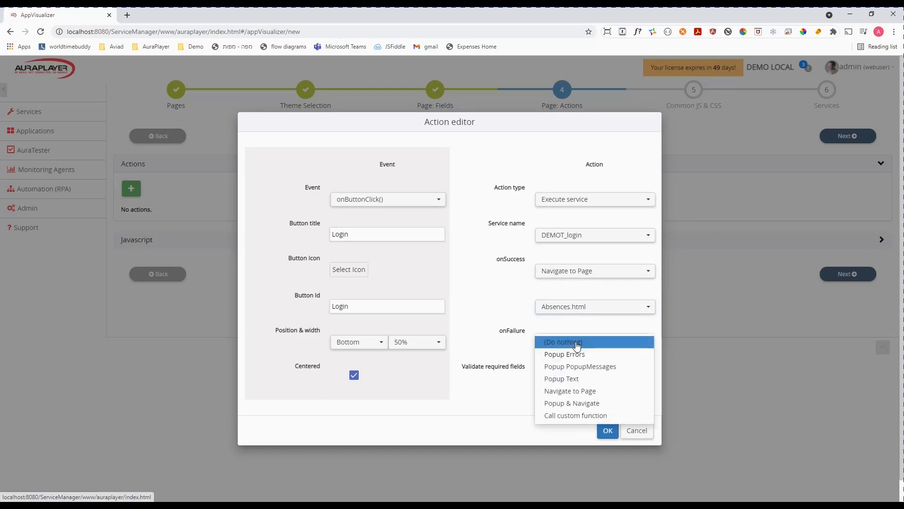
left_click(577, 356)
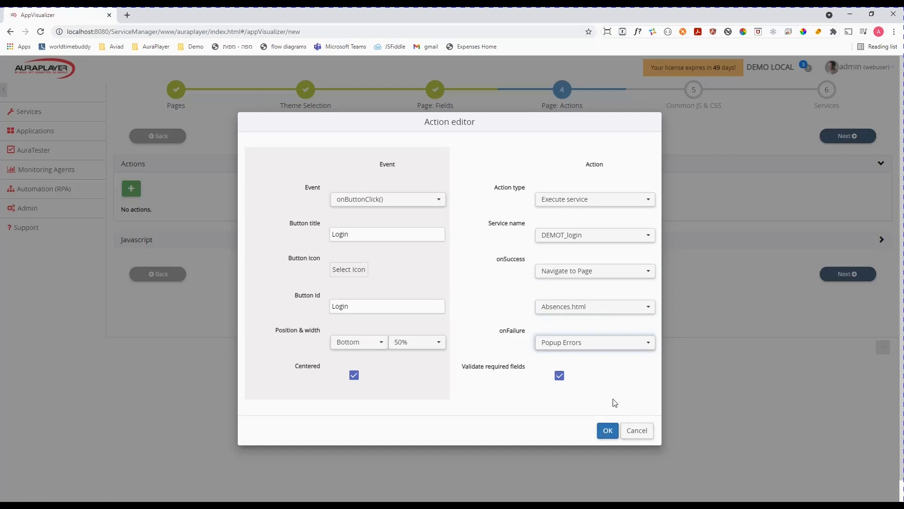
left_click(608, 430)
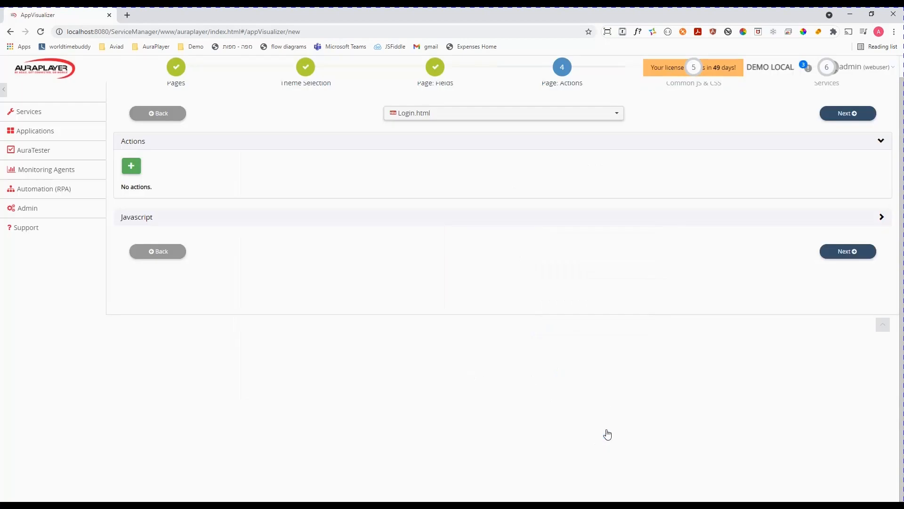
Continue to the Absences page's fields and add all output parameters of the DEMOT_getAbsences service to its table
left_click(841, 115)
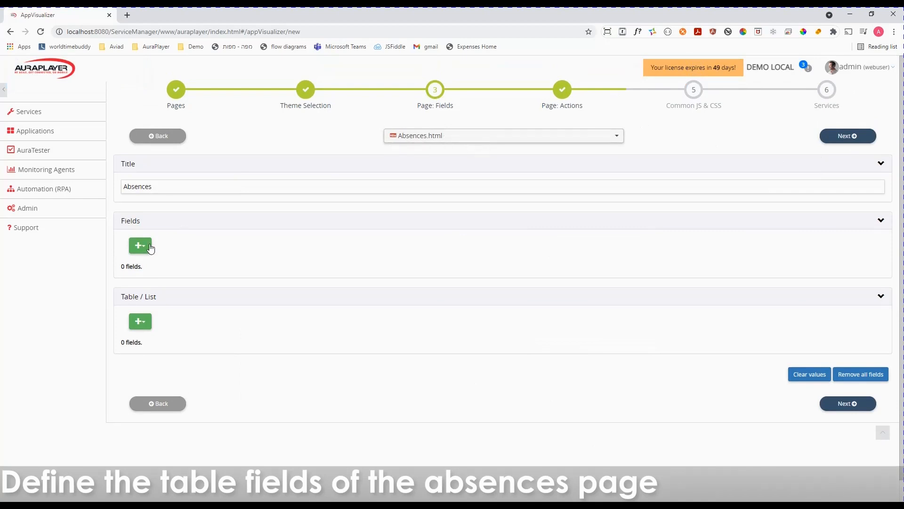
scroll(188, 289, "down", 1)
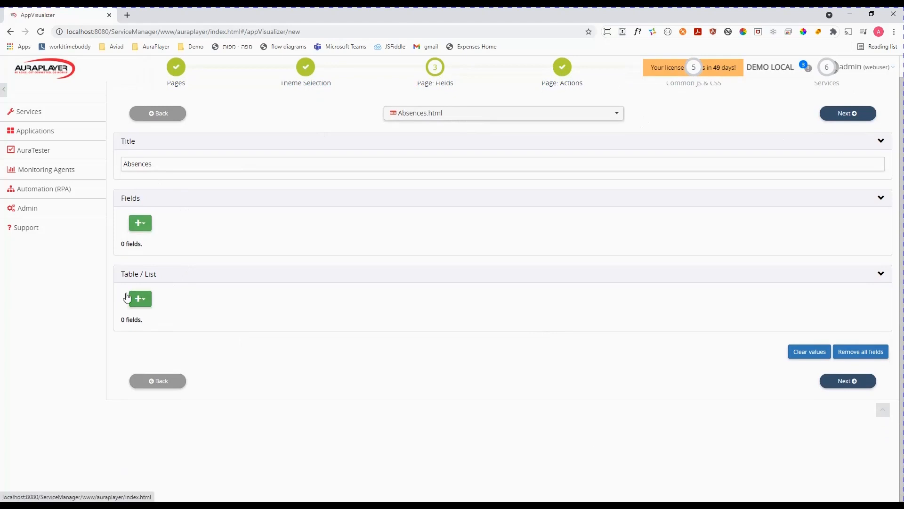
left_click(145, 302)
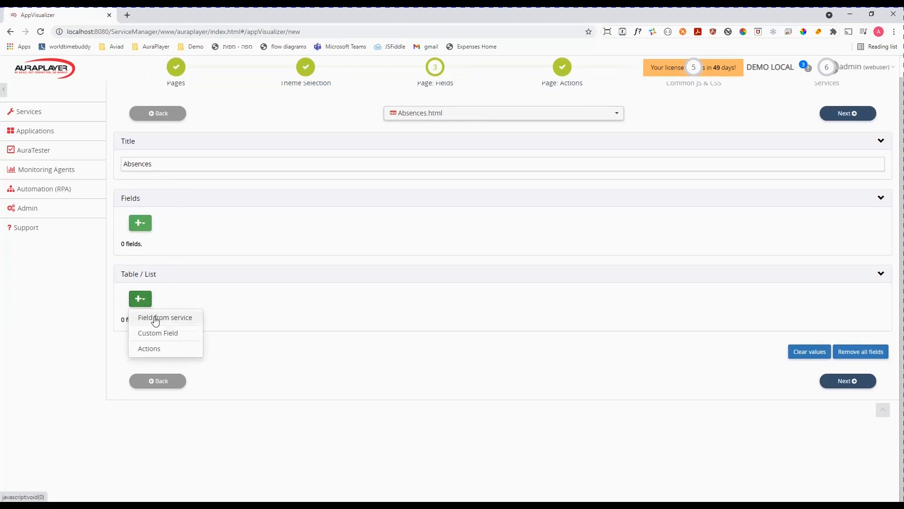
left_click(155, 320)
left_click(406, 249)
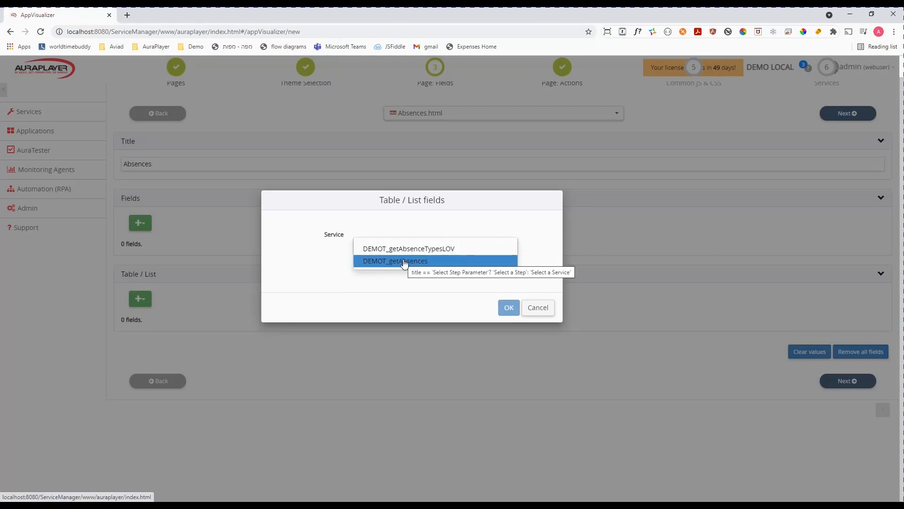
left_click(404, 262)
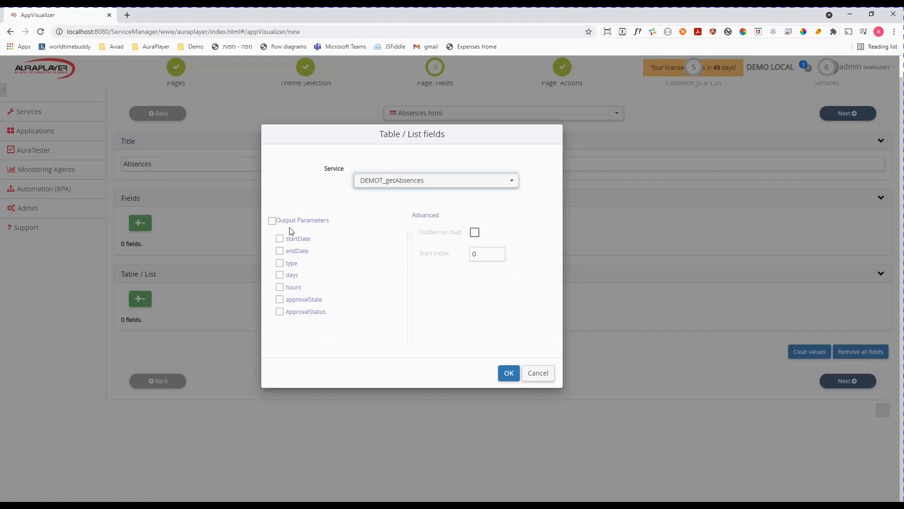
left_click(272, 221)
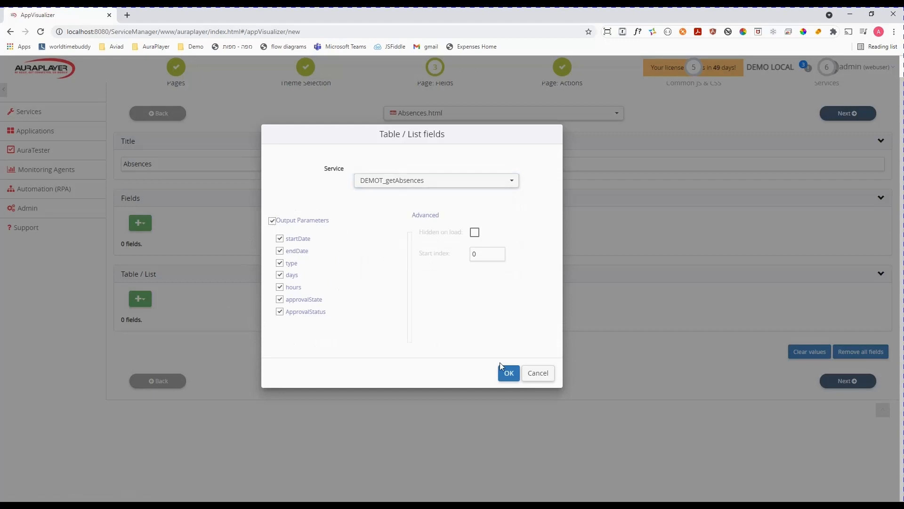
left_click(508, 374)
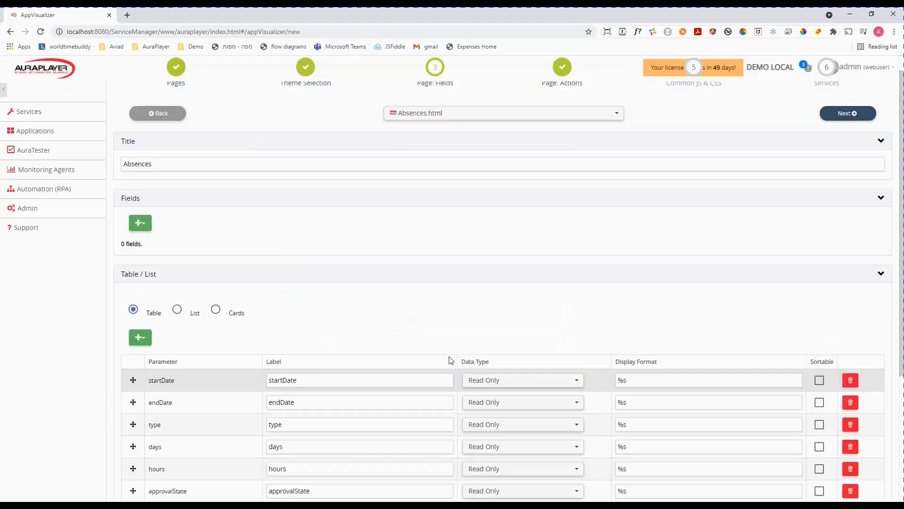
Relabel the startDate and endDate table columns as "start Date" and "end Date", keeping the start date's data type Read Only
scroll(401, 256, "down", 1)
scroll(401, 256, "down", 2)
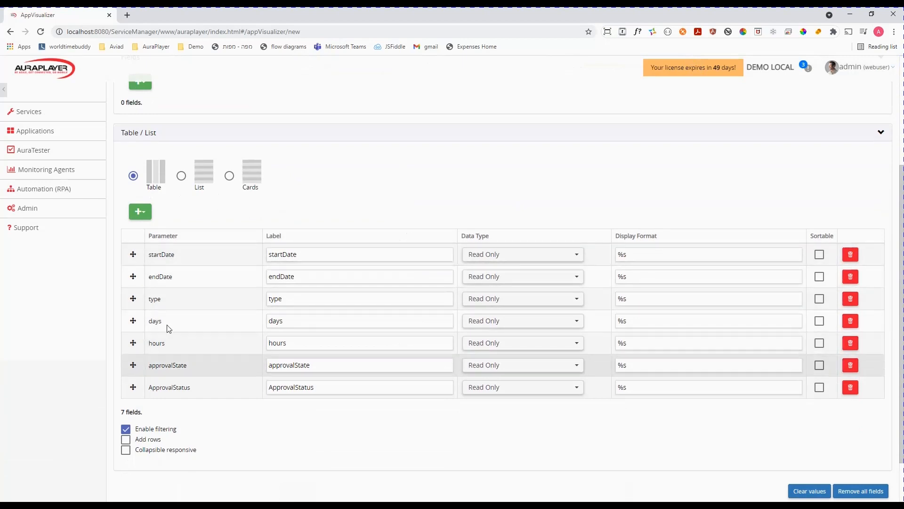
left_click(325, 254)
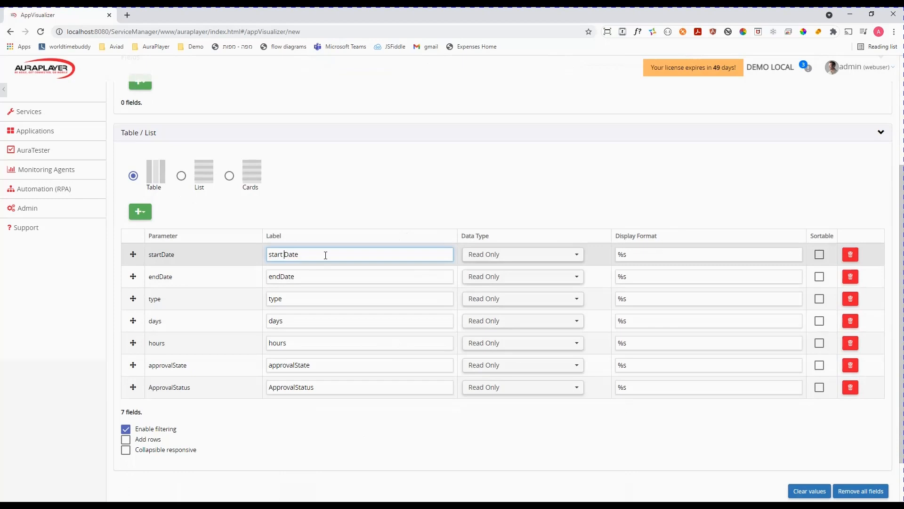
left_click(281, 277)
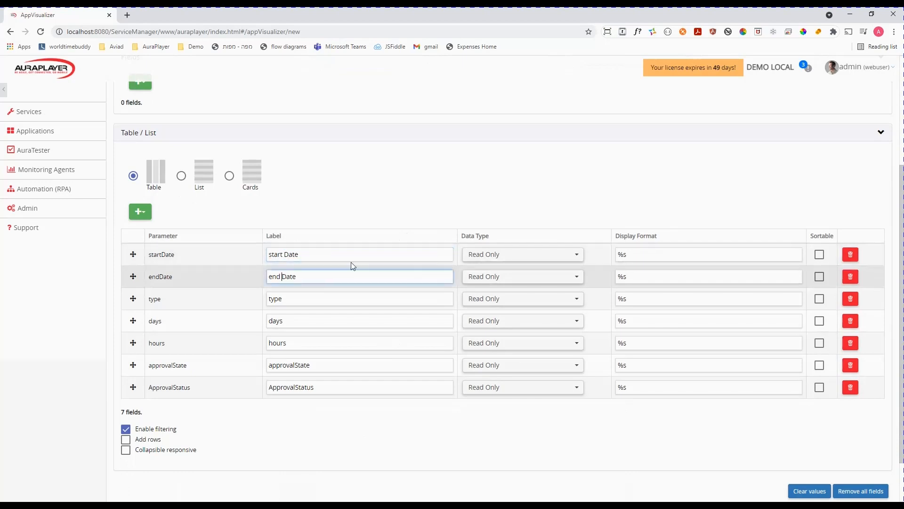
left_click(556, 260)
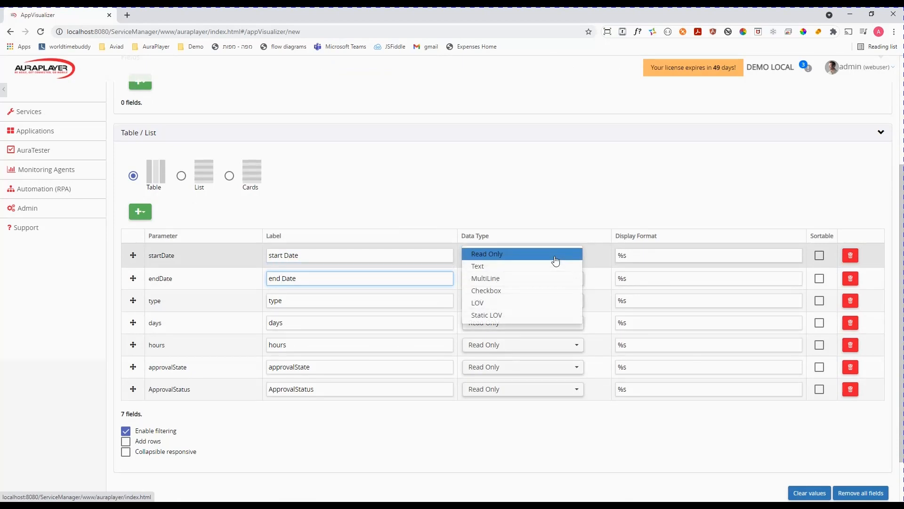
left_click(555, 255)
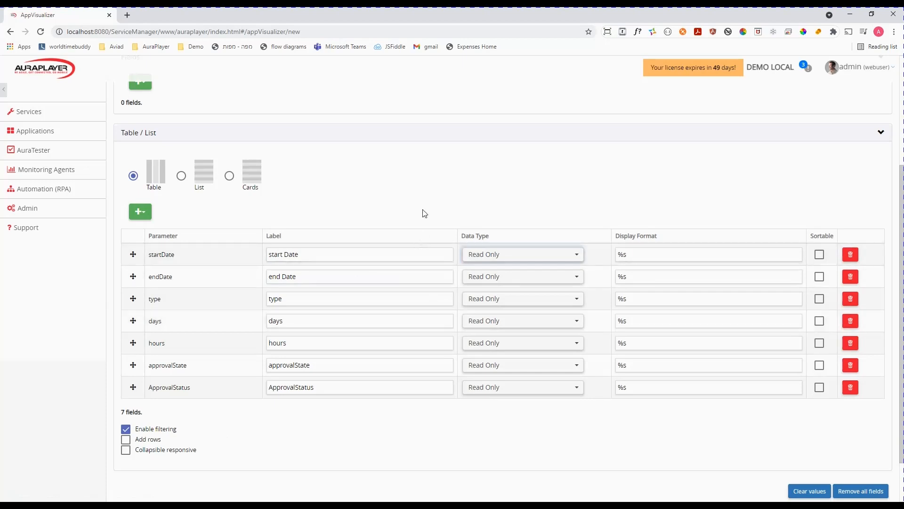
Continue to the Absences page's actions and start a new action for the onLoad() event
scroll(415, 210, "down", 1)
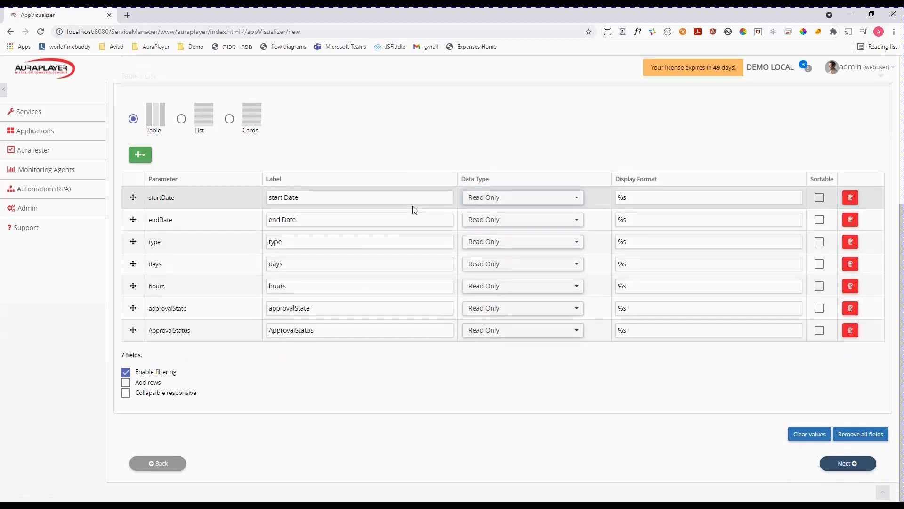
scroll(415, 210, "up", 4)
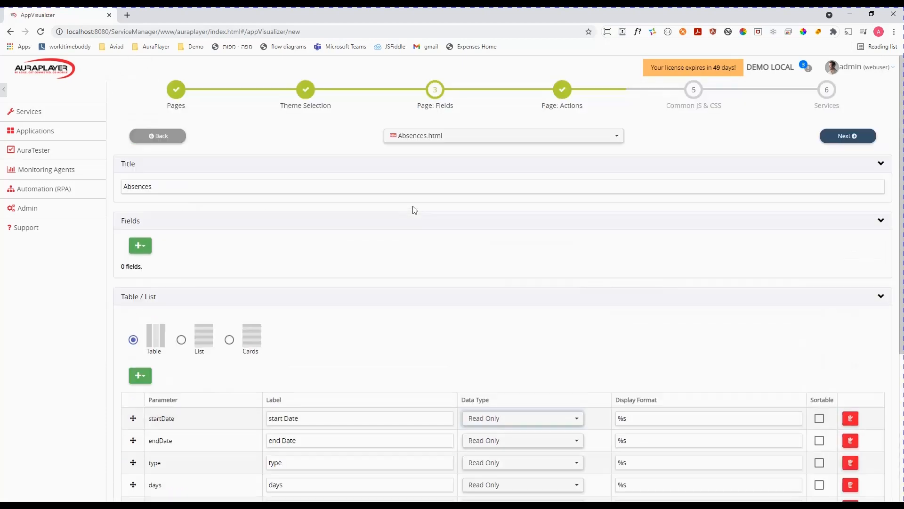
left_click(835, 136)
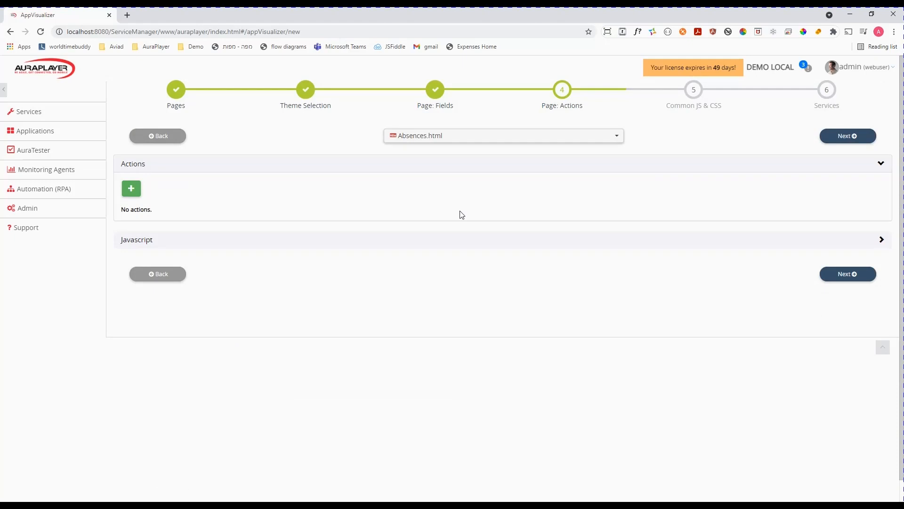
left_click(132, 189)
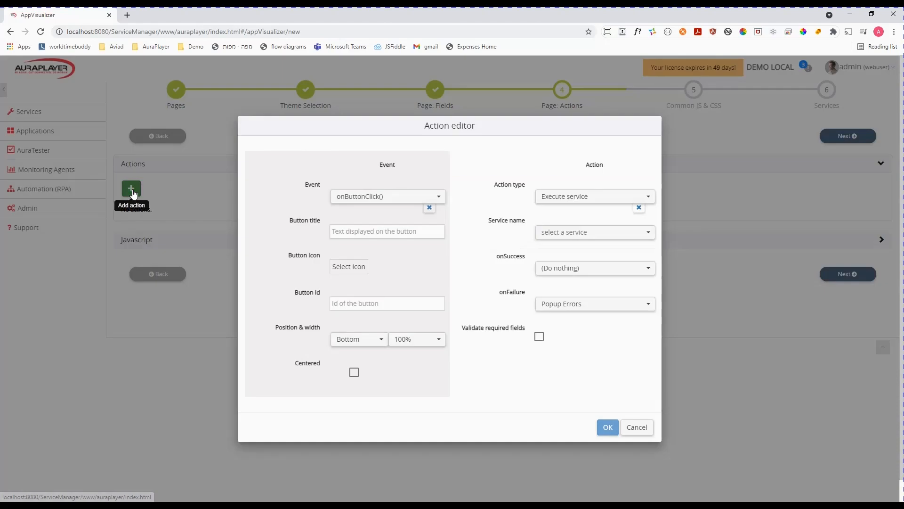
left_click(409, 198)
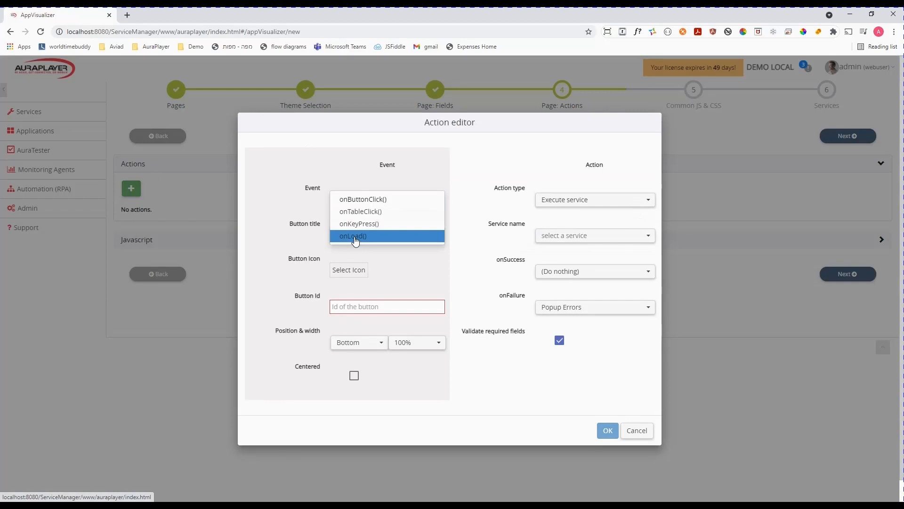
left_click(355, 236)
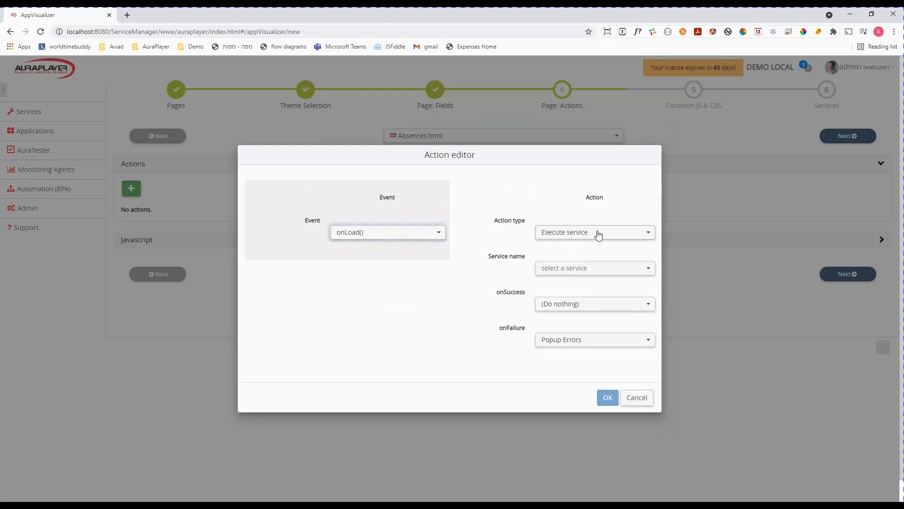
Make the onLoad() action execute the DEMOT_getAbsences service and save it
left_click(600, 271)
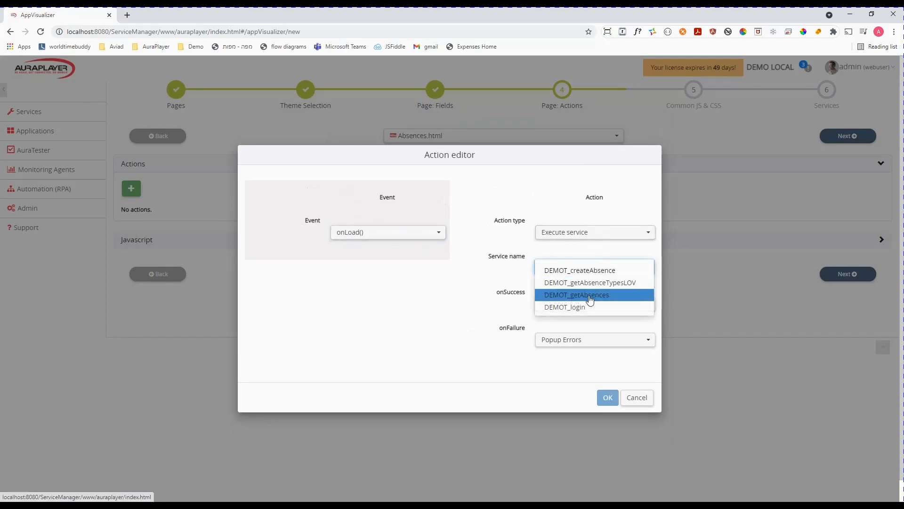
left_click(589, 296)
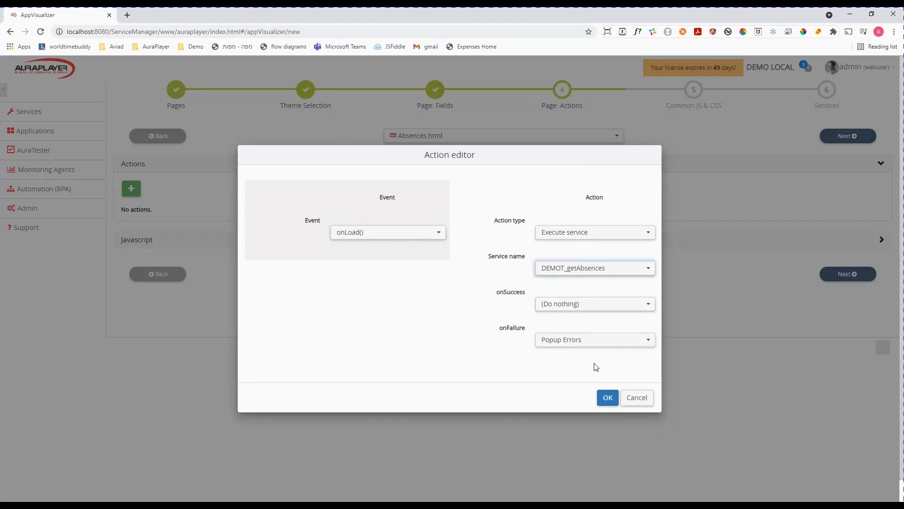
left_click(612, 399)
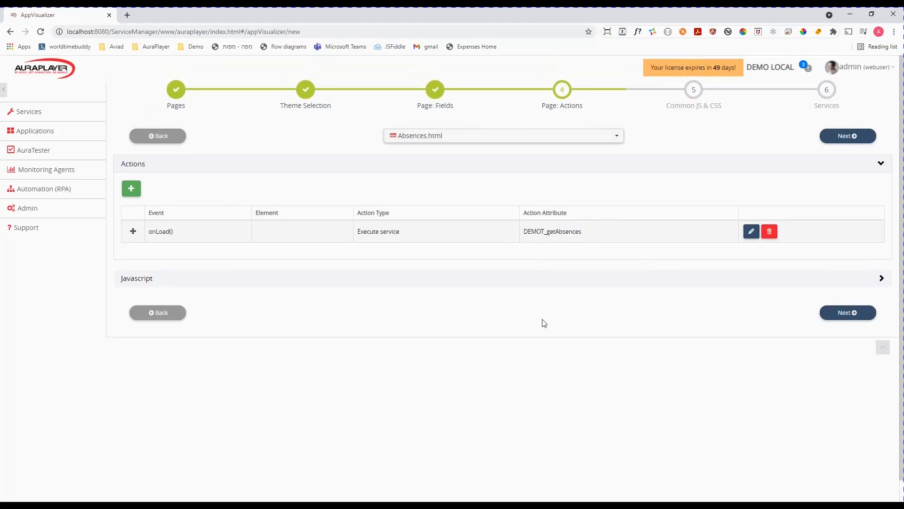
Continue through the Common JS & CSS and Services stages without changes and finish the application
left_click(843, 138)
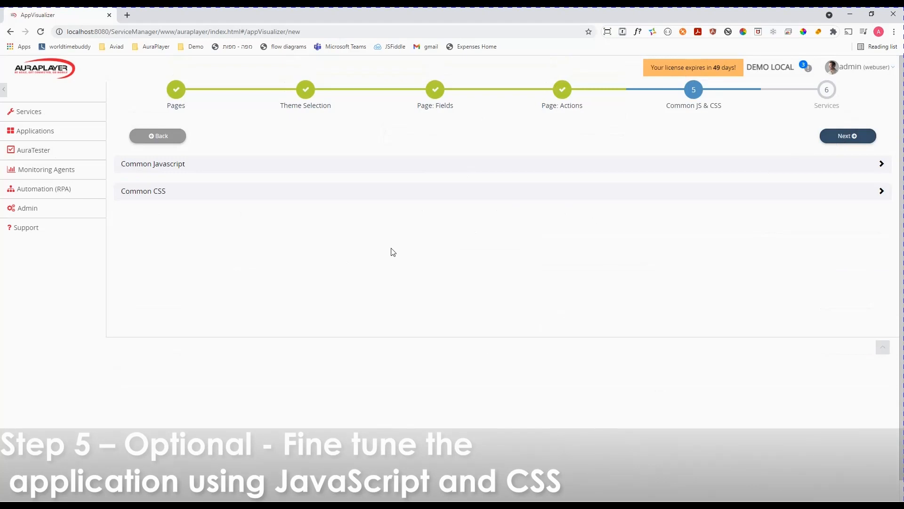
left_click(839, 141)
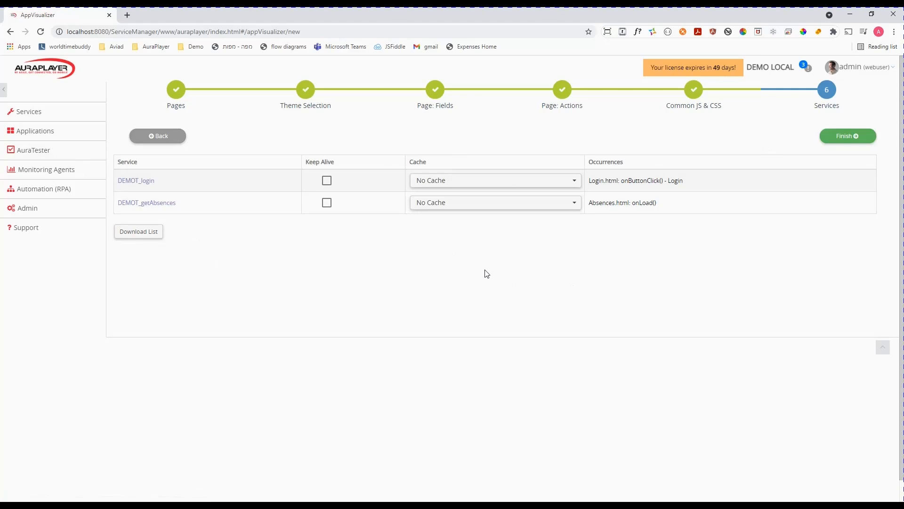
left_click(848, 137)
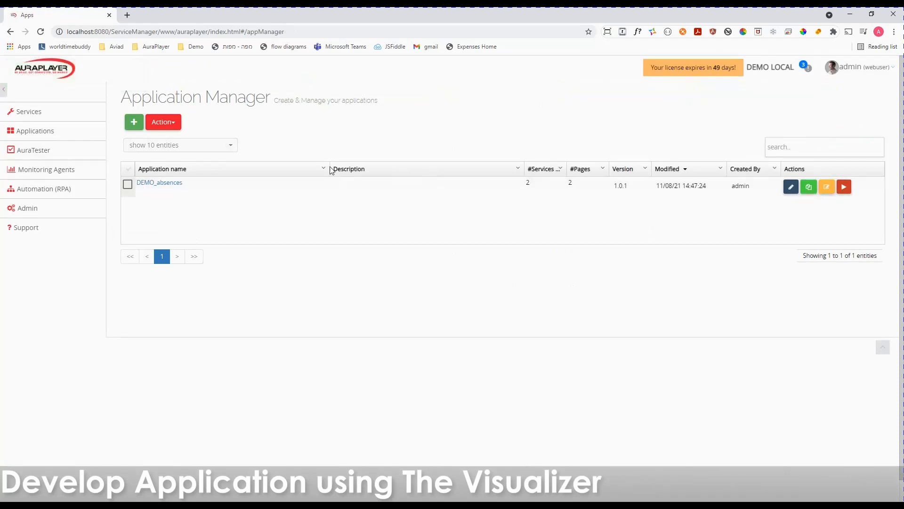
Narrow the Application name and Description columns in the application list and run the DEMO_absences application
left_click_drag(327, 166, 256, 170)
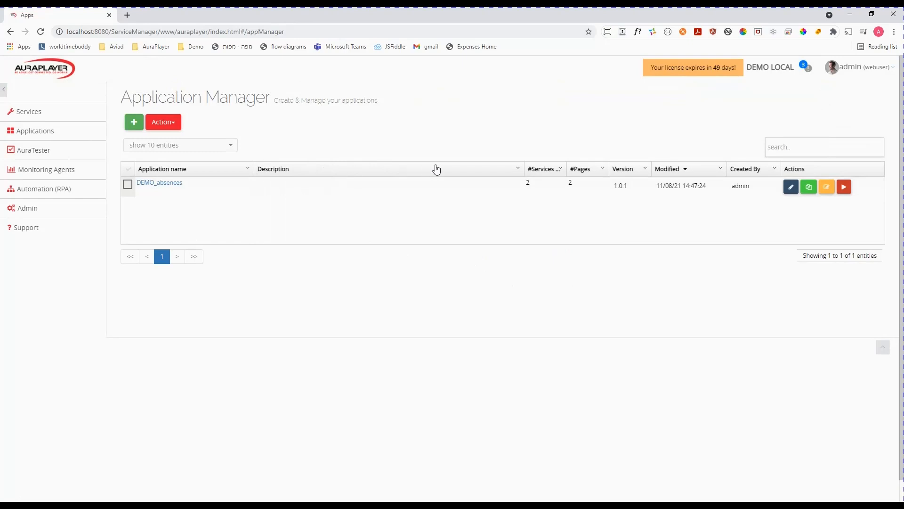
left_click_drag(524, 164, 381, 168)
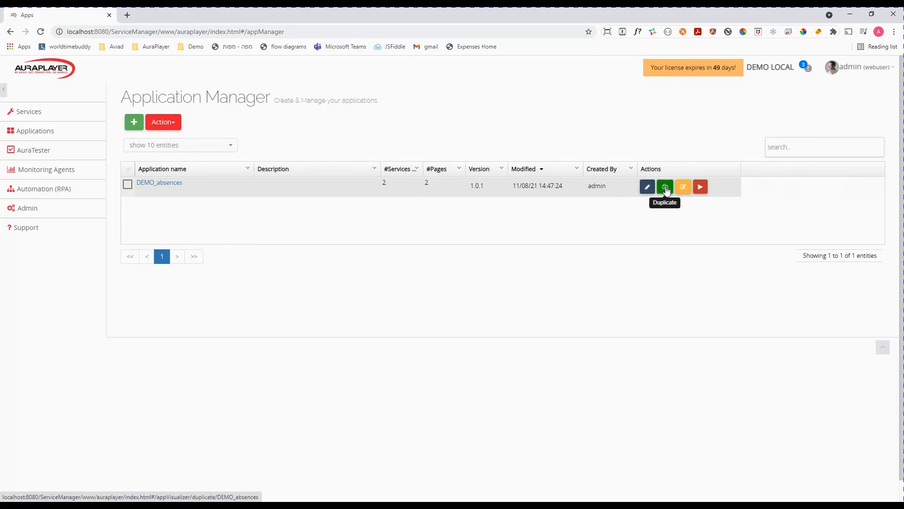
left_click(700, 189)
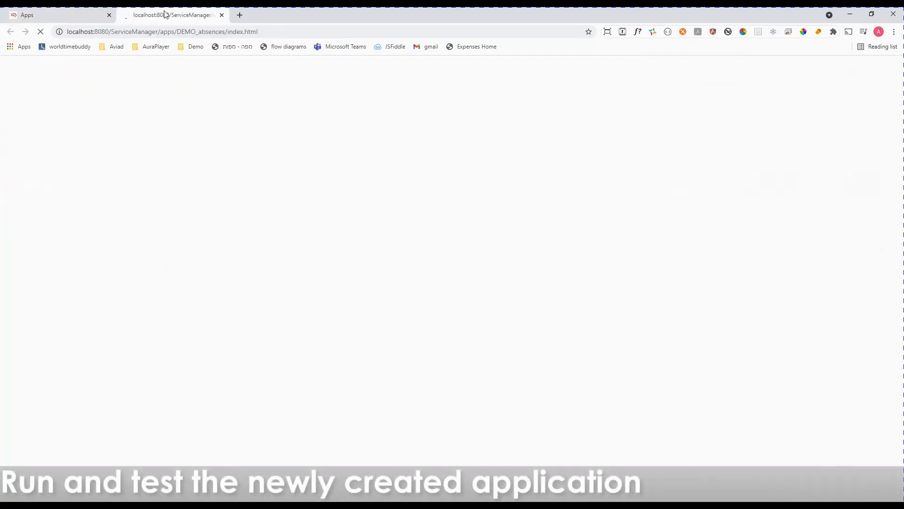
left_click(273, 32)
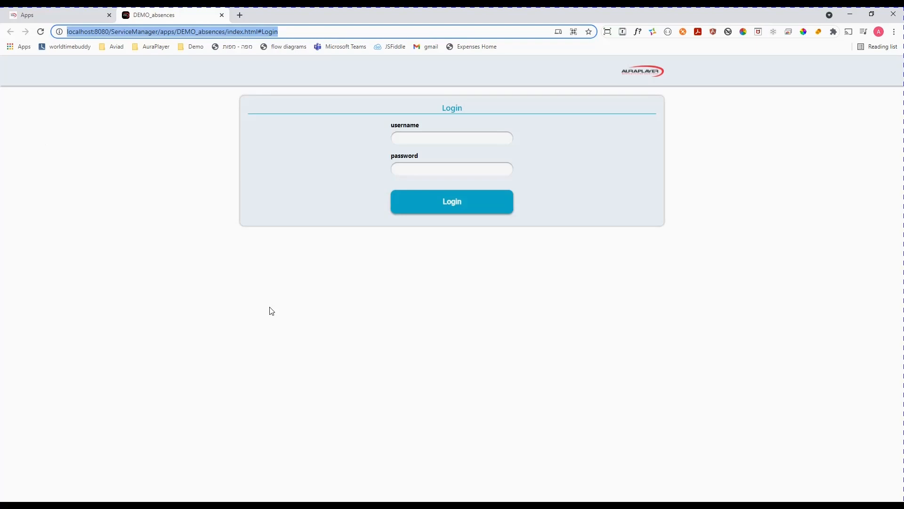
Open the browser's developer tools and preview the Login page as an iPad Pro and as a Galaxy S5
key("F12")
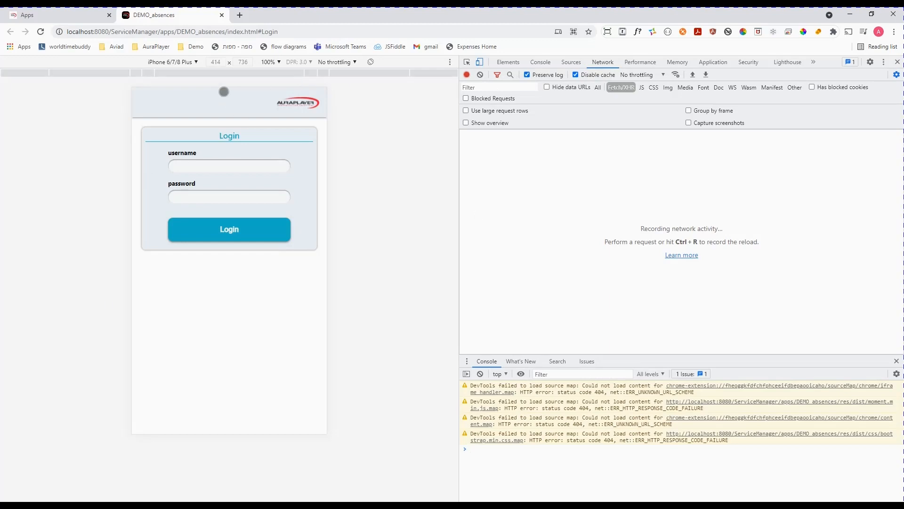
left_click(196, 62)
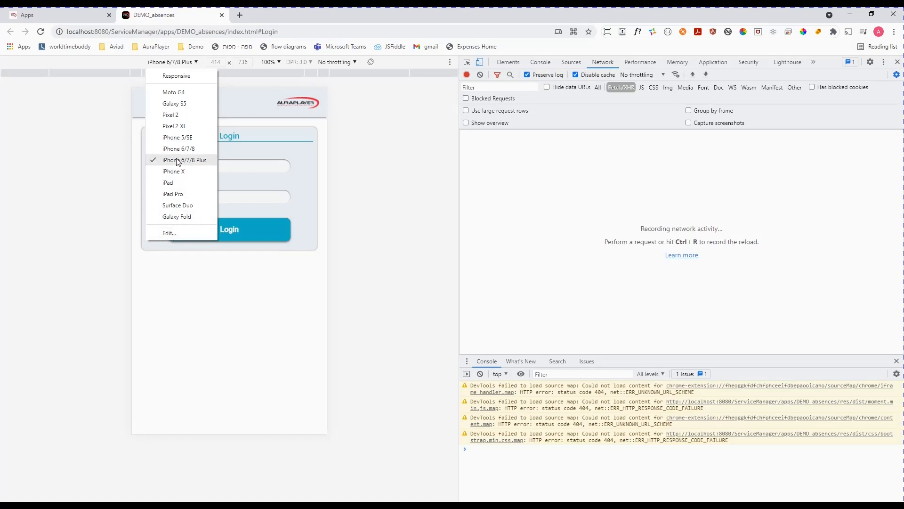
left_click(175, 194)
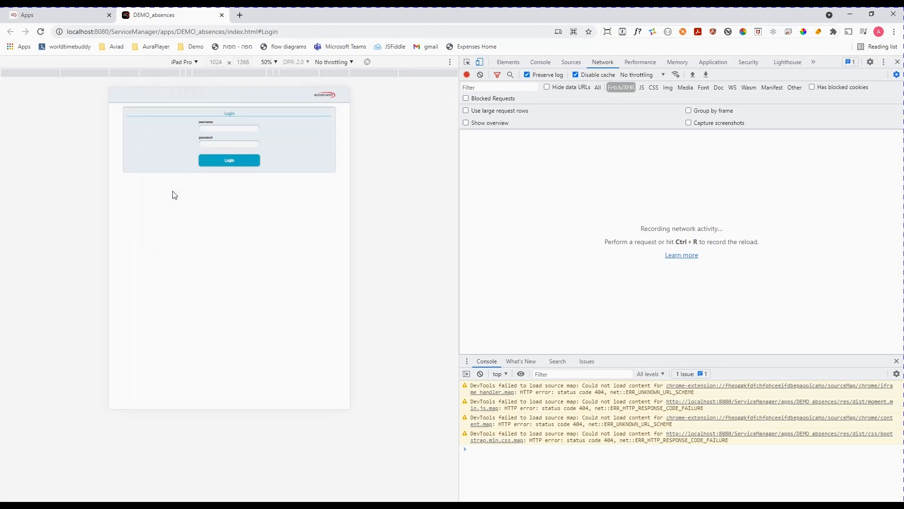
left_click(192, 61)
left_click(196, 104)
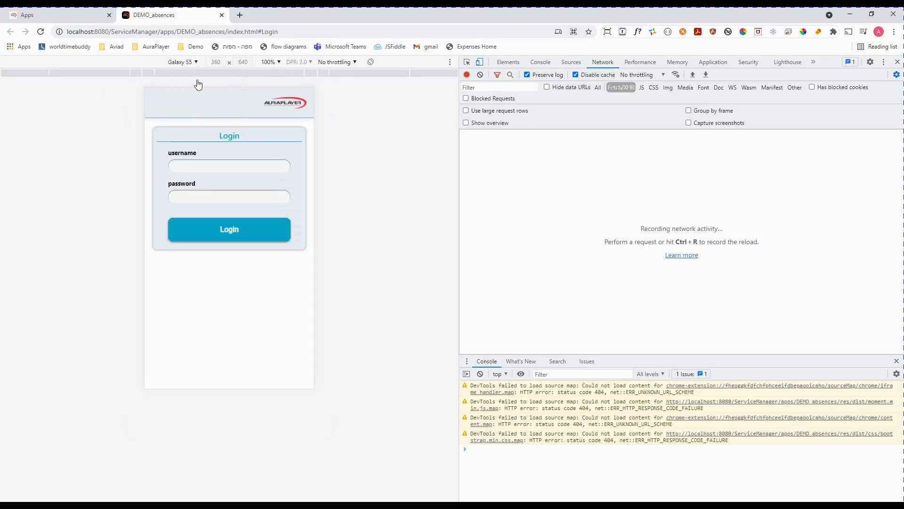
Preview the Login page as an iPhone 6/7/8 Plus and highlight the page's full web address
left_click(196, 62)
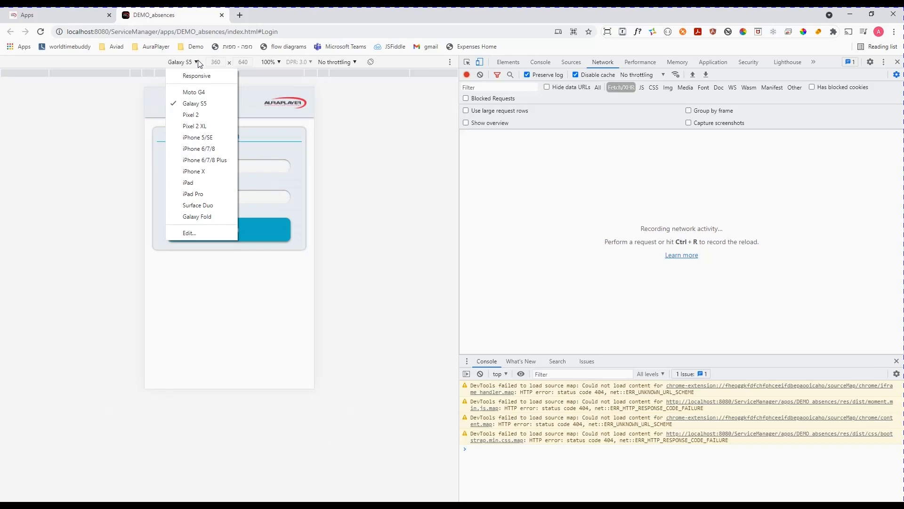
left_click(197, 162)
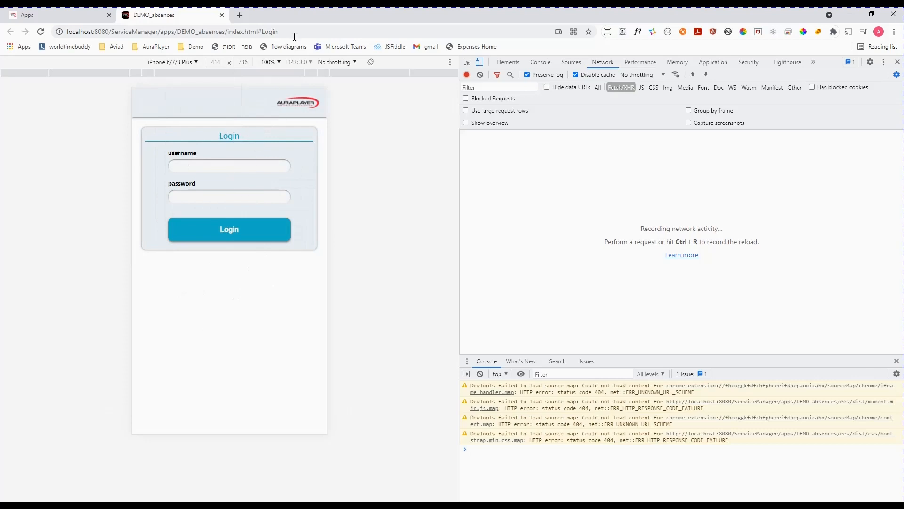
left_click_drag(293, 32, 39, 49)
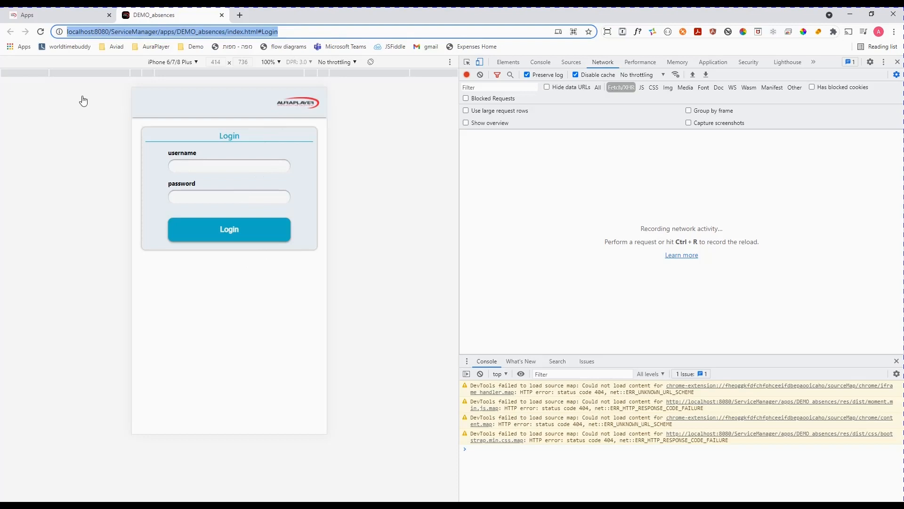
left_click(238, 352)
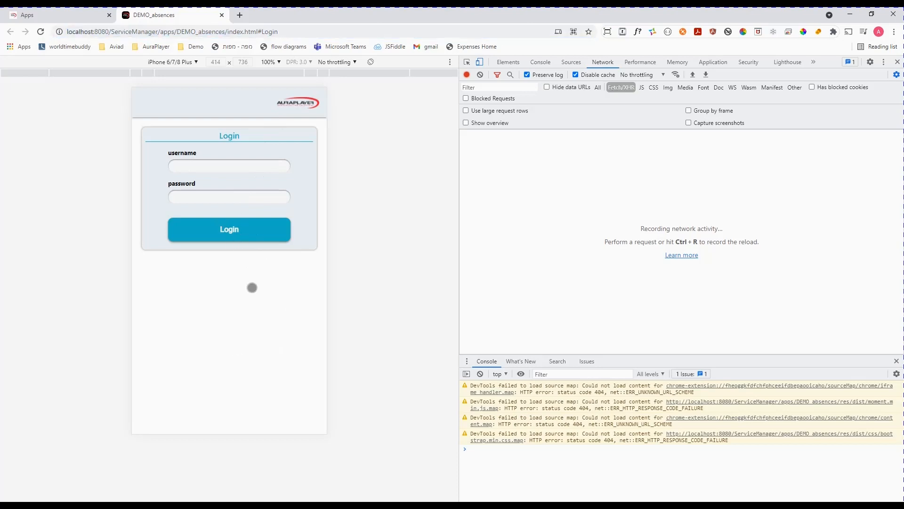
Log in to the application with the username operations and the account password
left_click(250, 167)
type("operations")
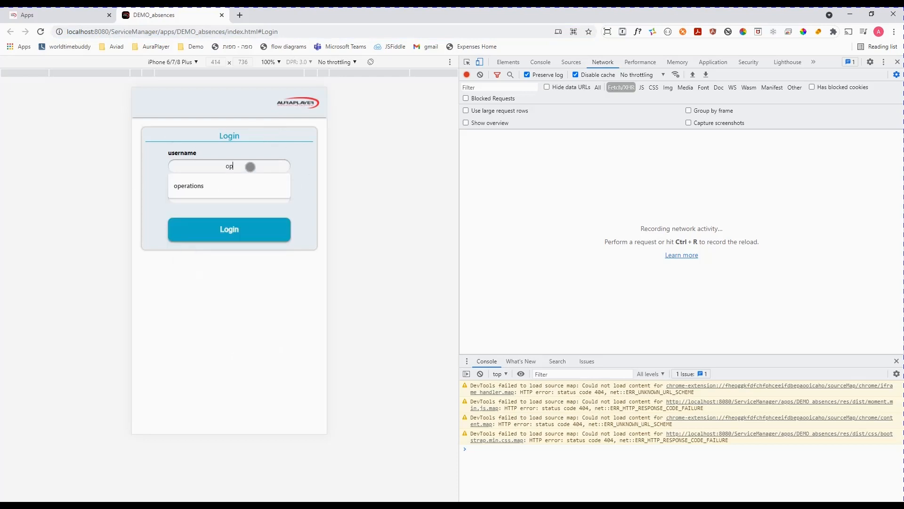
key("Tab")
type("•••••••")
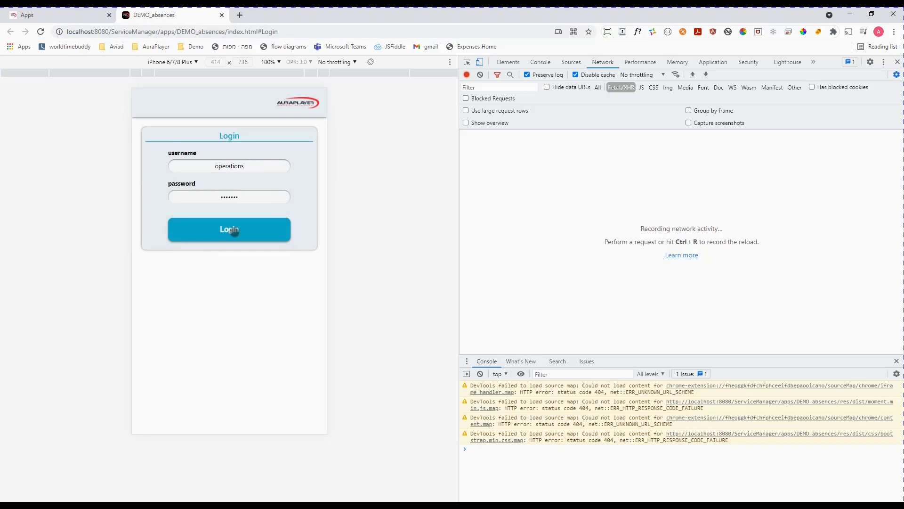
left_click(234, 231)
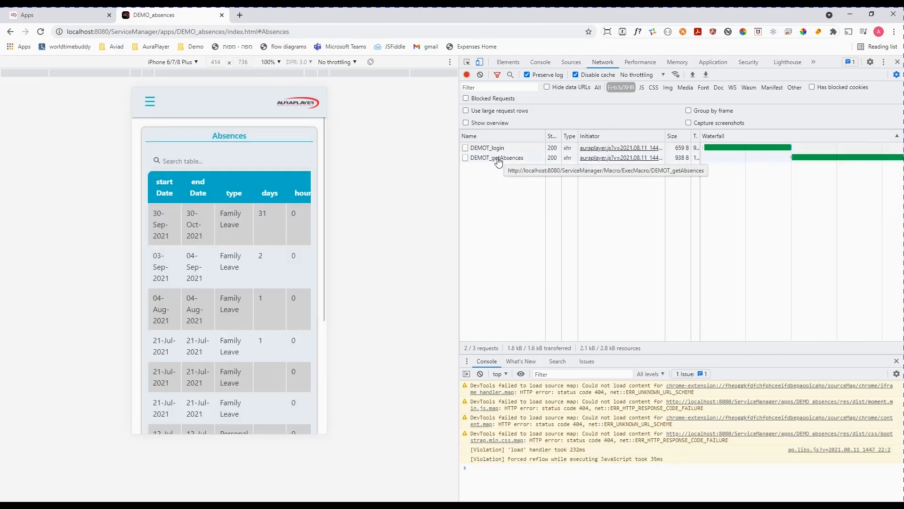
Look through the rows and columns of the Absences table in the phone preview
left_click_drag(252, 353, 228, 175)
left_click_drag(243, 249, 215, 428)
left_click_drag(267, 330, 146, 363)
left_click_drag(161, 320, 244, 324)
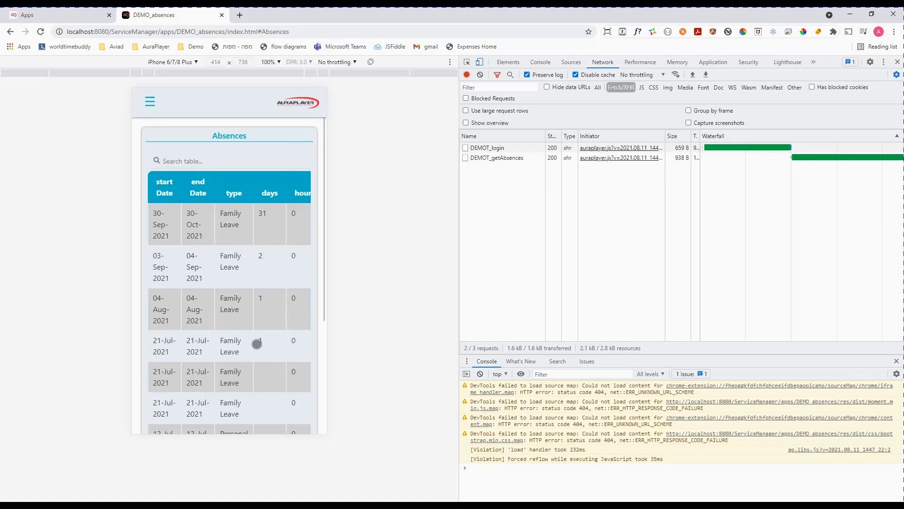
Highlight the Absences page's web address and preview the page as an iPad
left_click(307, 32)
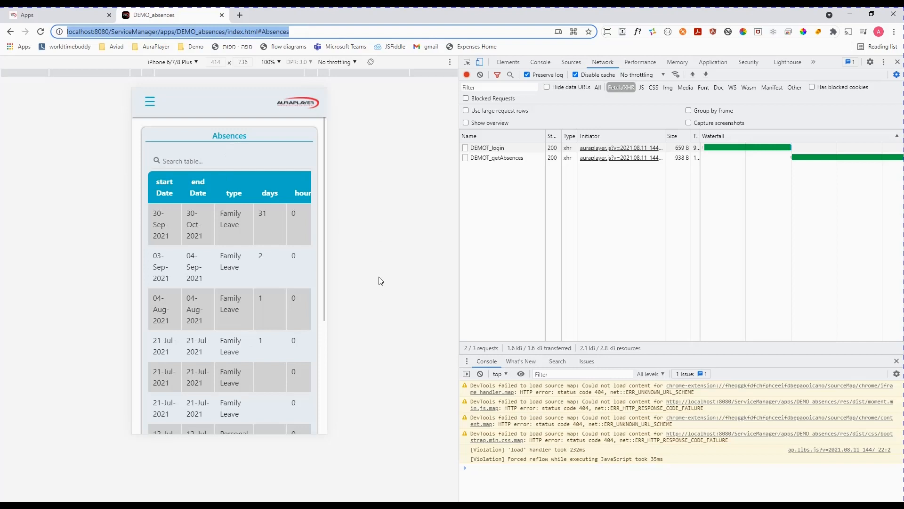
left_click(277, 271)
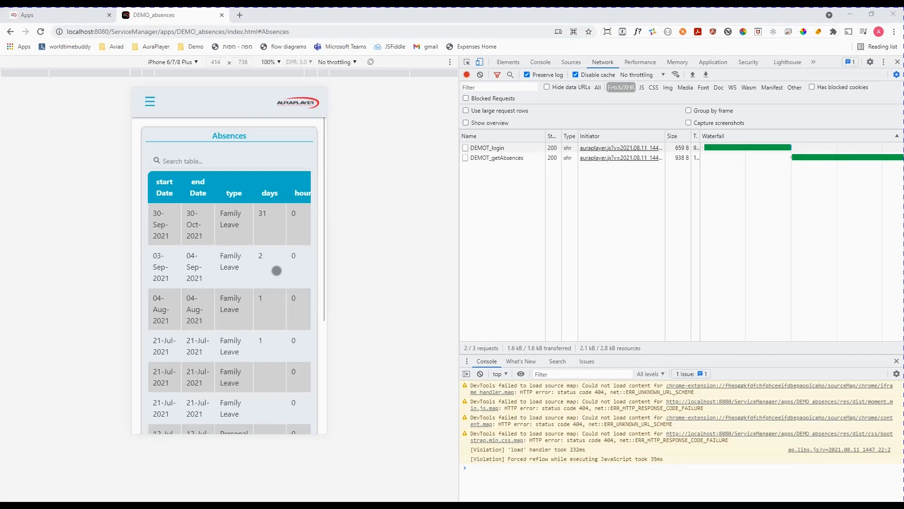
left_click(196, 63)
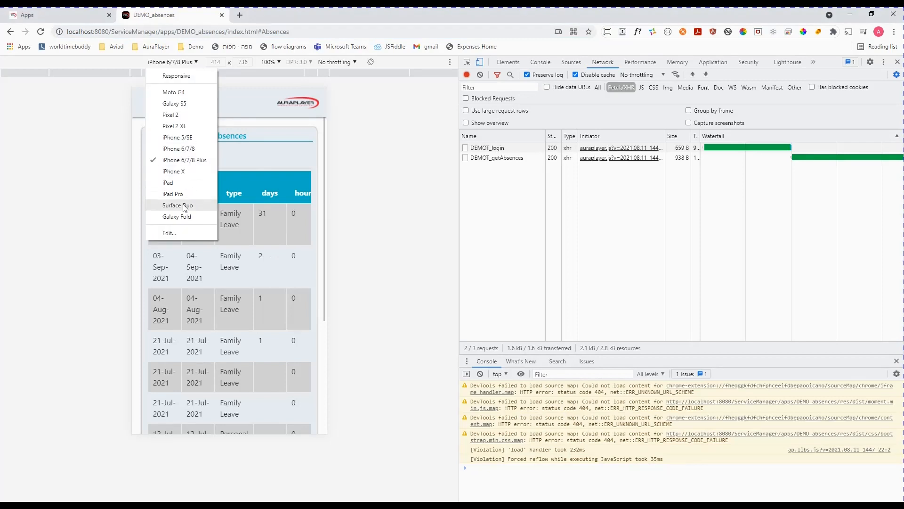
left_click(169, 182)
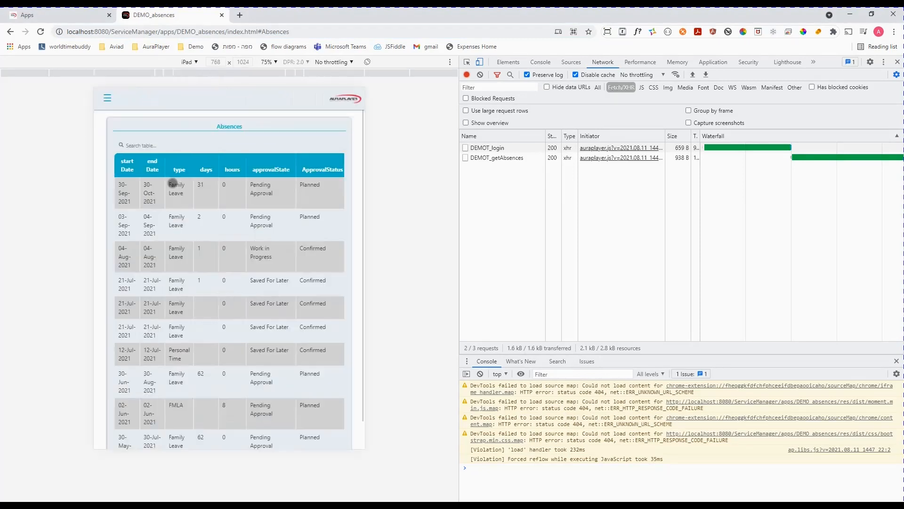